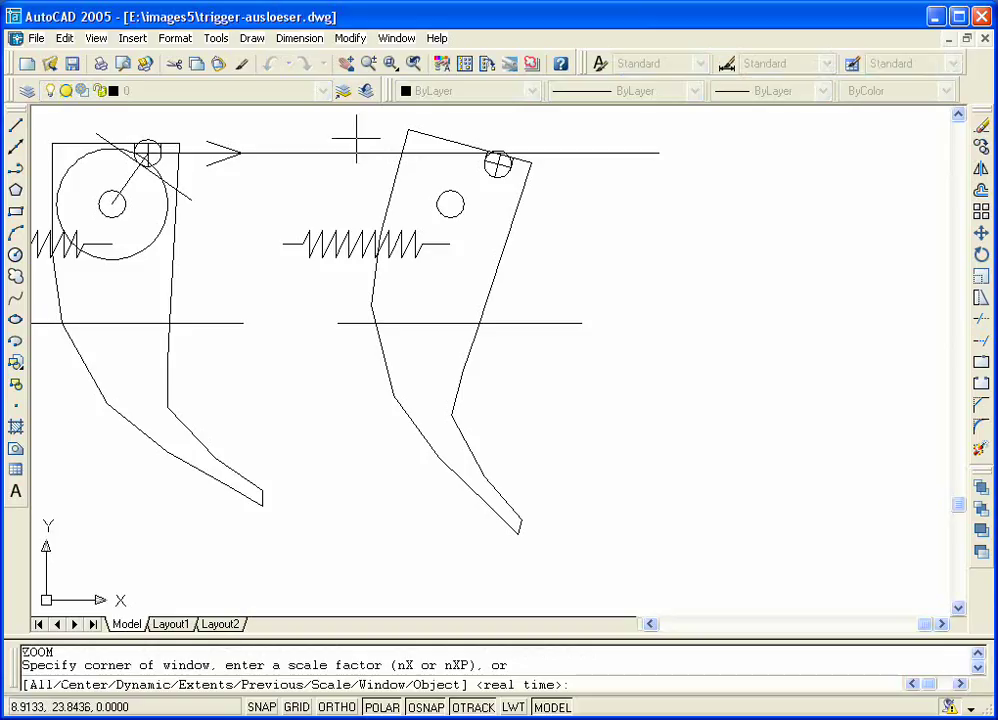
Break off the lower-right part of the slanted tangent line a little past the small pin circle on the first trigger.
{"action": "left_click", "coordinate": [72, 130]}
{"action": "left_click", "coordinate": [137, 175]}
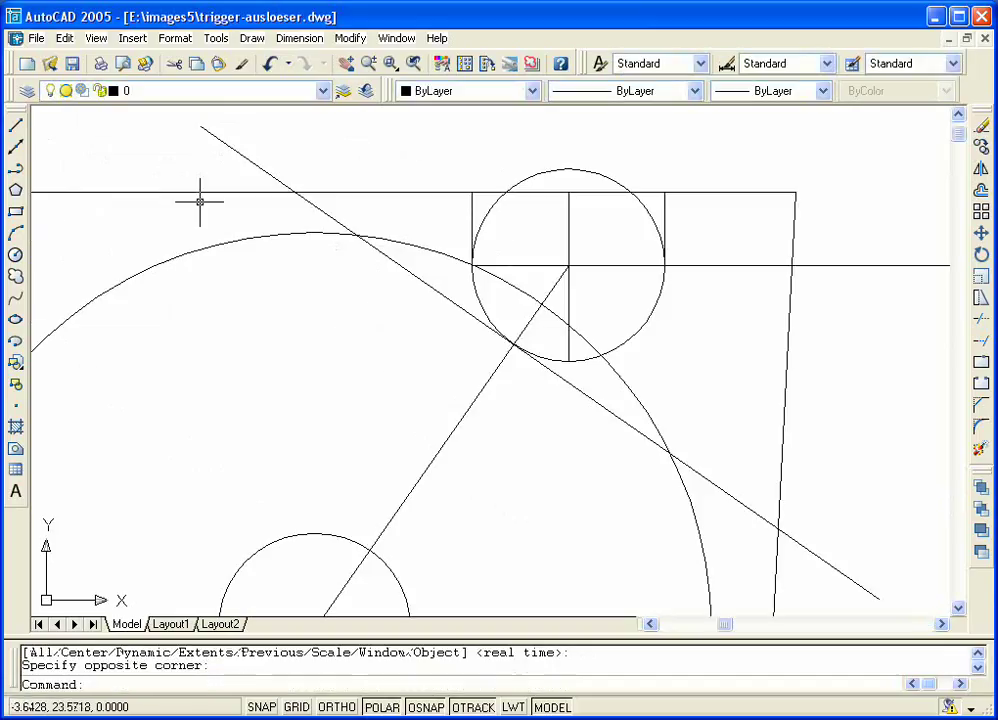
{"action": "type", "text": "break"}
{"action": "key", "text": "Return"}
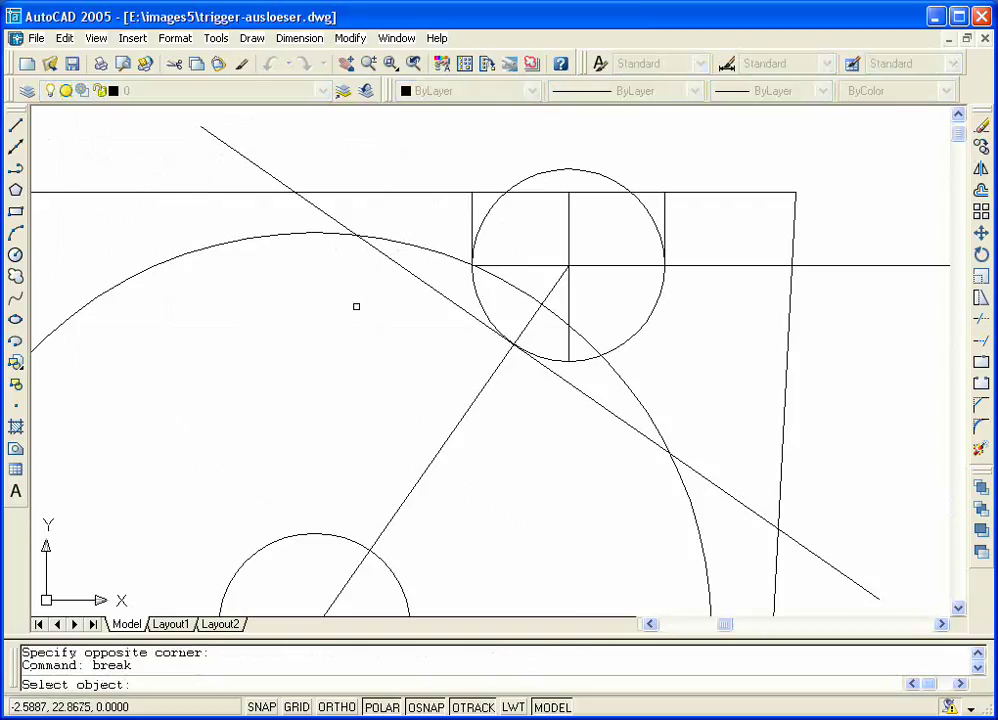
{"action": "left_click", "coordinate": [555, 372]}
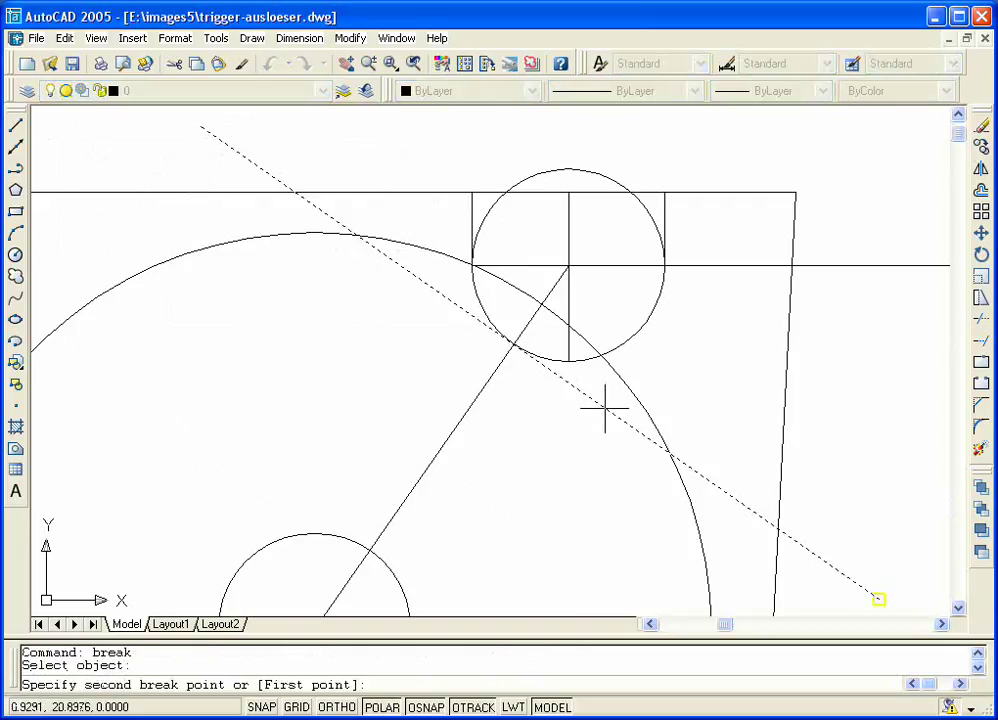
{"action": "left_click", "coordinate": [603, 408]}
Break the slanted line at its tangent point on the small circle and erase the leftover stub beyond it.
{"action": "key", "text": "Return"}
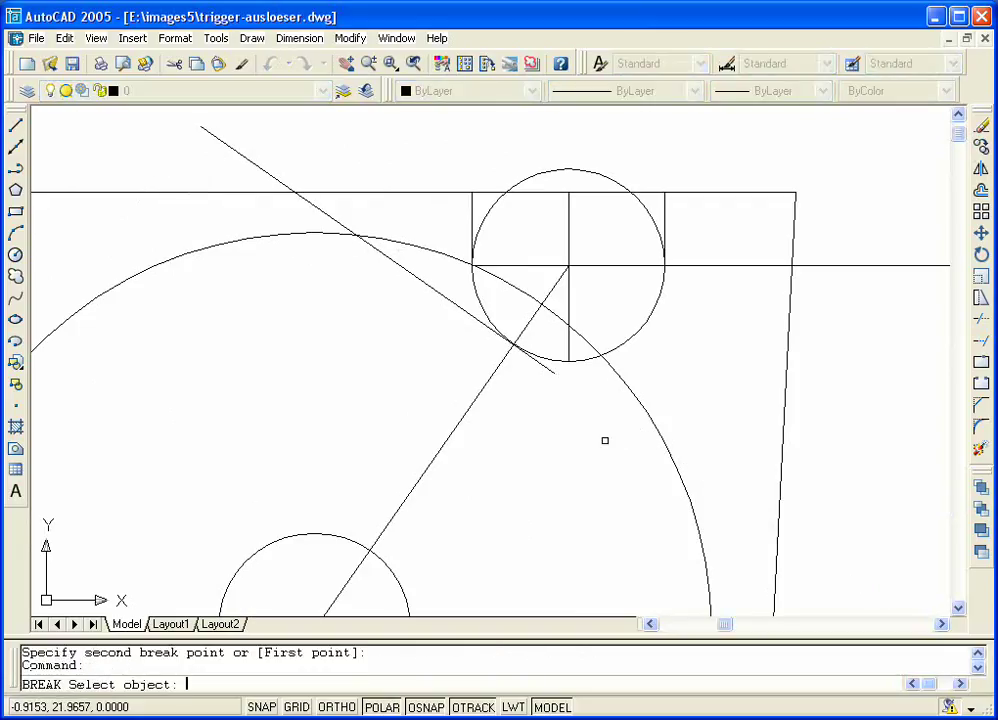
{"action": "left_click", "coordinate": [541, 368]}
{"action": "left_click", "coordinate": [535, 356]}
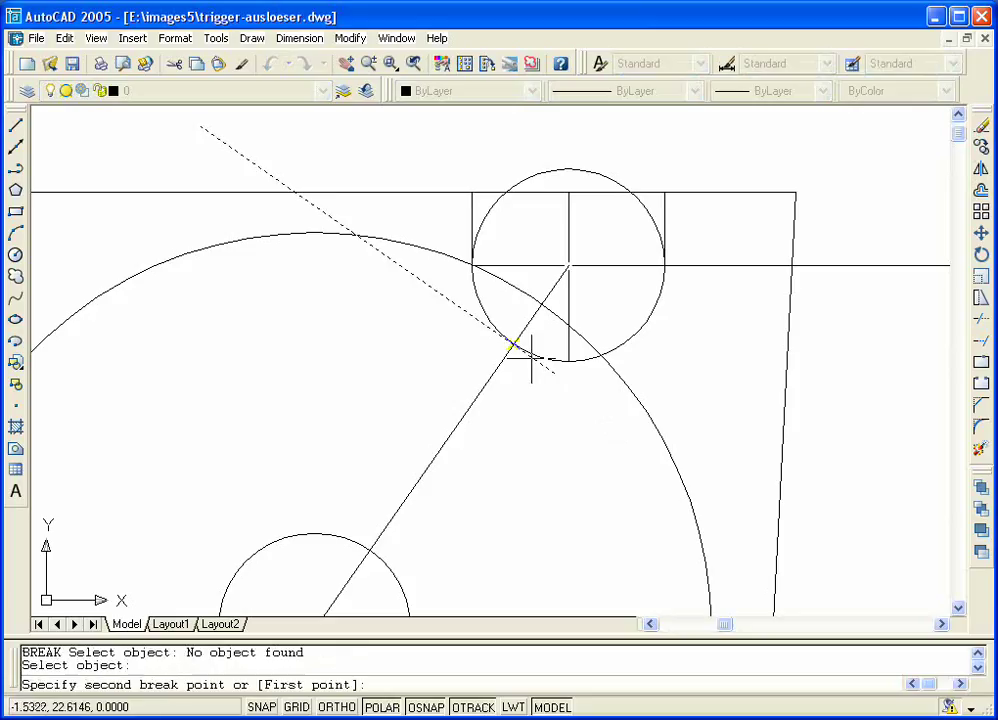
{"action": "left_click", "coordinate": [518, 345]}
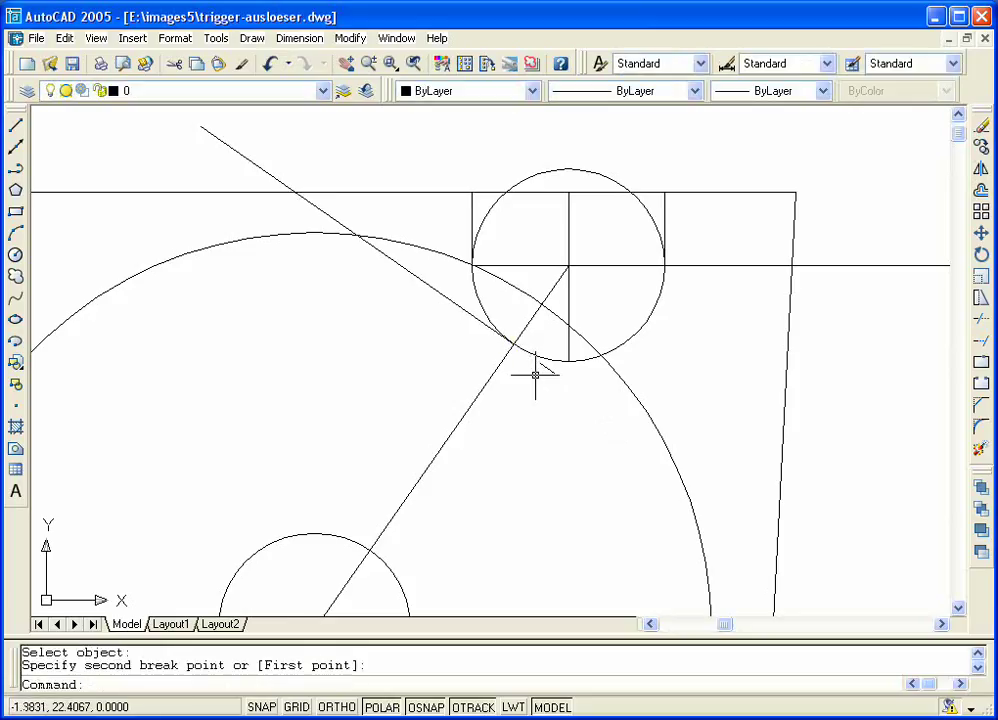
{"action": "type", "text": "e"}
{"action": "key", "text": "Return"}
{"action": "left_click", "coordinate": [533, 343]}
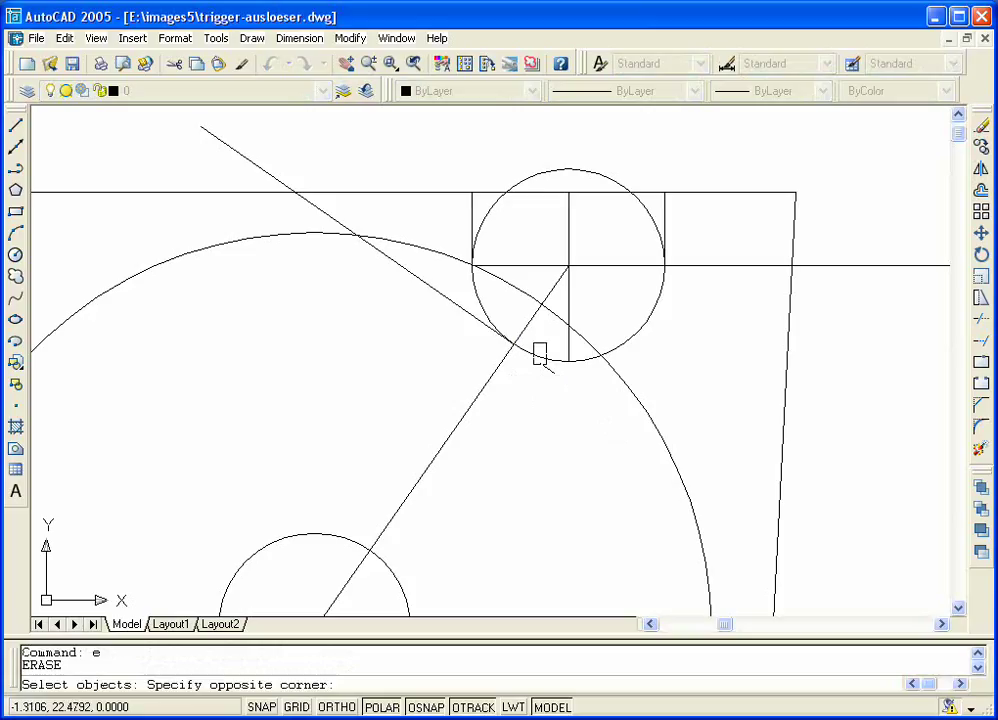
{"action": "left_click", "coordinate": [567, 389]}
{"action": "key", "text": "Return"}
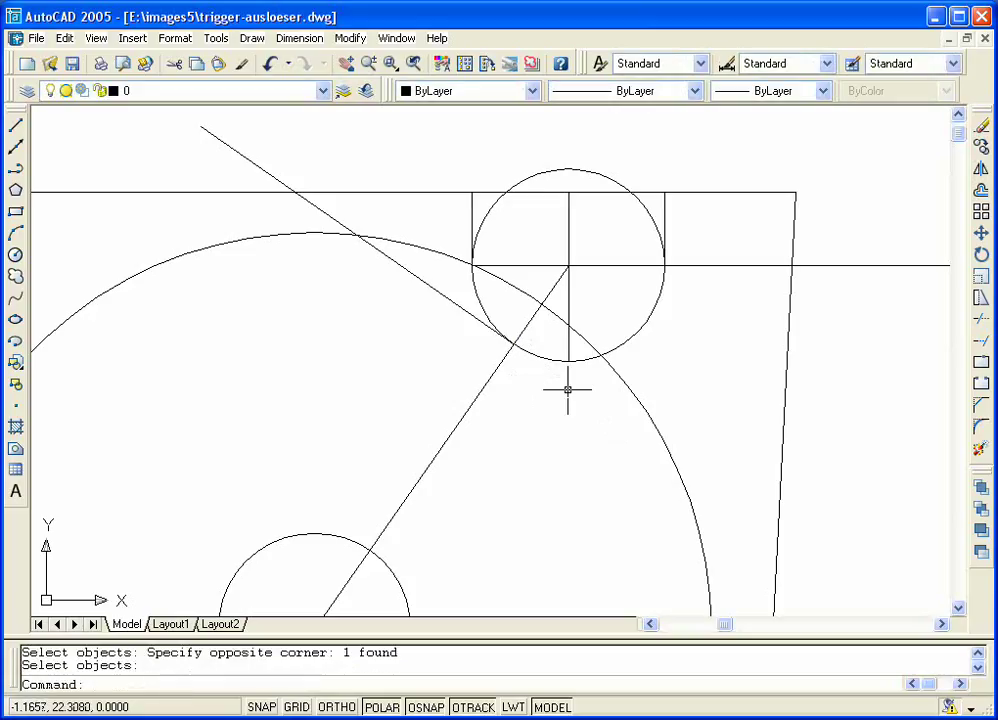
Erase the short vertical line running from the trigger's top edge to the small circle's left side.
{"action": "type", "text": "lö"}
{"action": "key", "text": "Return"}
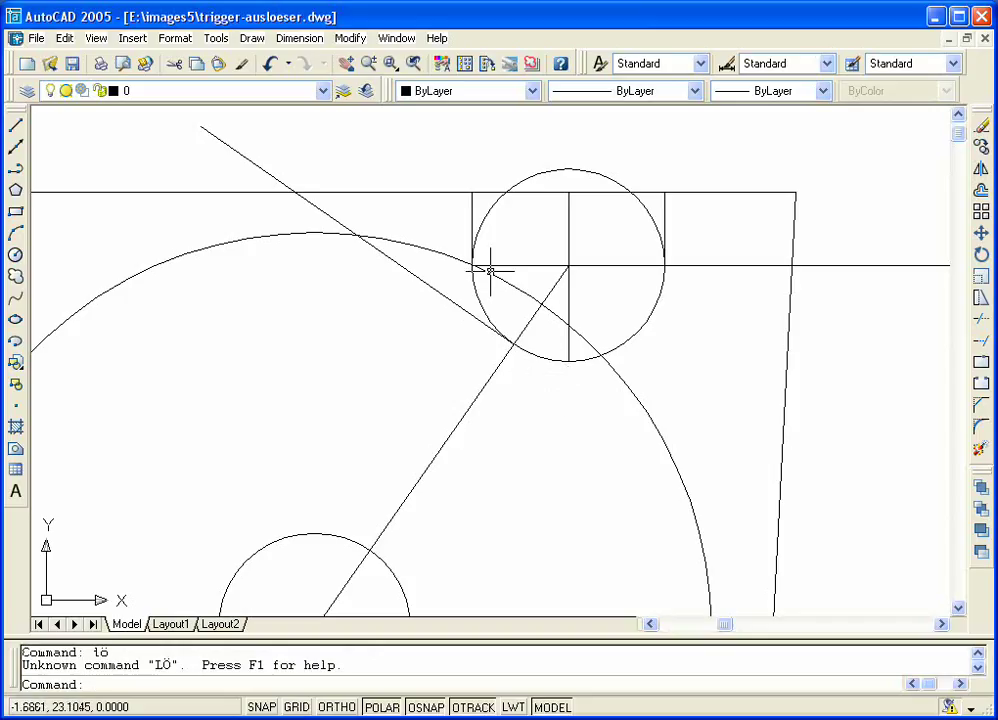
{"action": "type", "text": "e"}
{"action": "key", "text": "Return"}
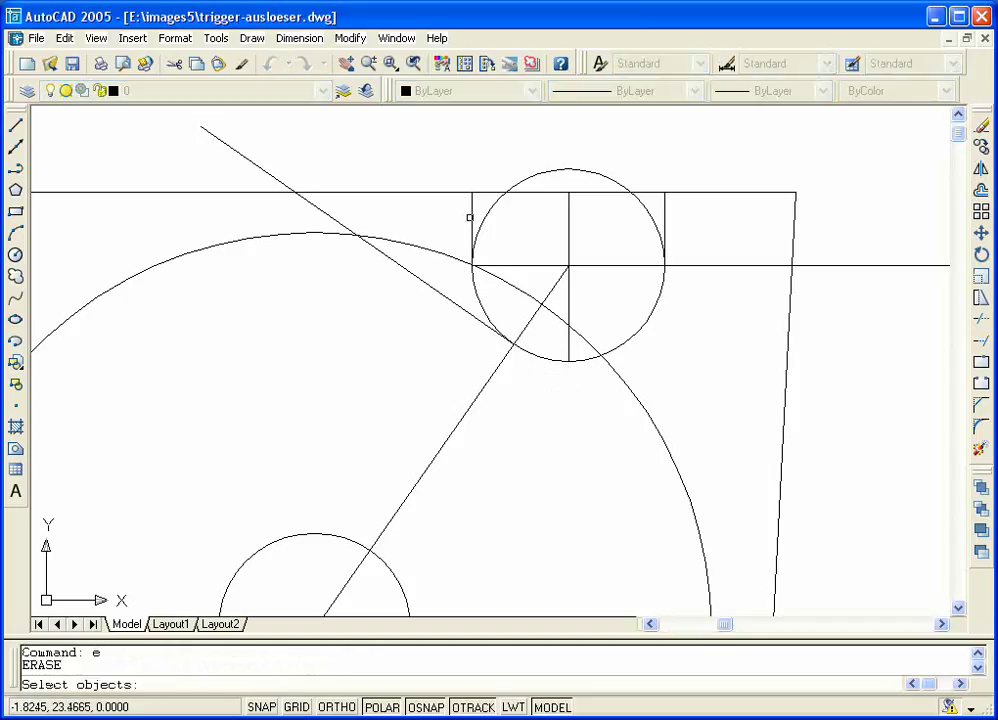
{"action": "left_click", "coordinate": [471, 214]}
{"action": "key", "text": "Return"}
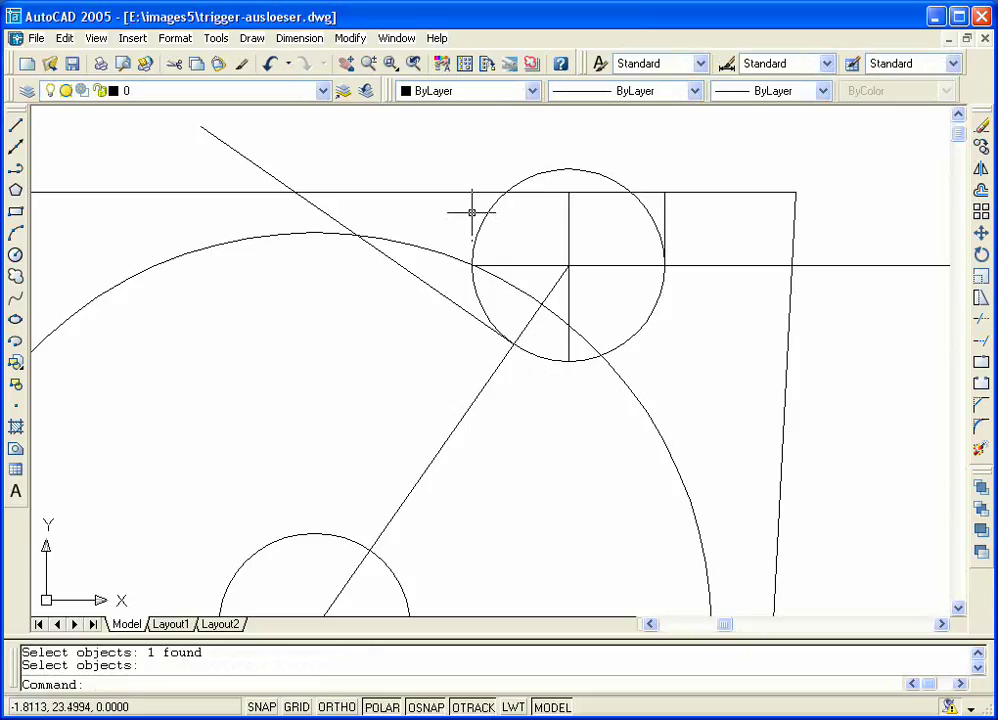
Break the small circle between its left side and the tangent point, and between its upper right and right quadrant.
{"action": "type", "text": "break"}
{"action": "key", "text": "Return"}
{"action": "left_click", "coordinate": [474, 245]}
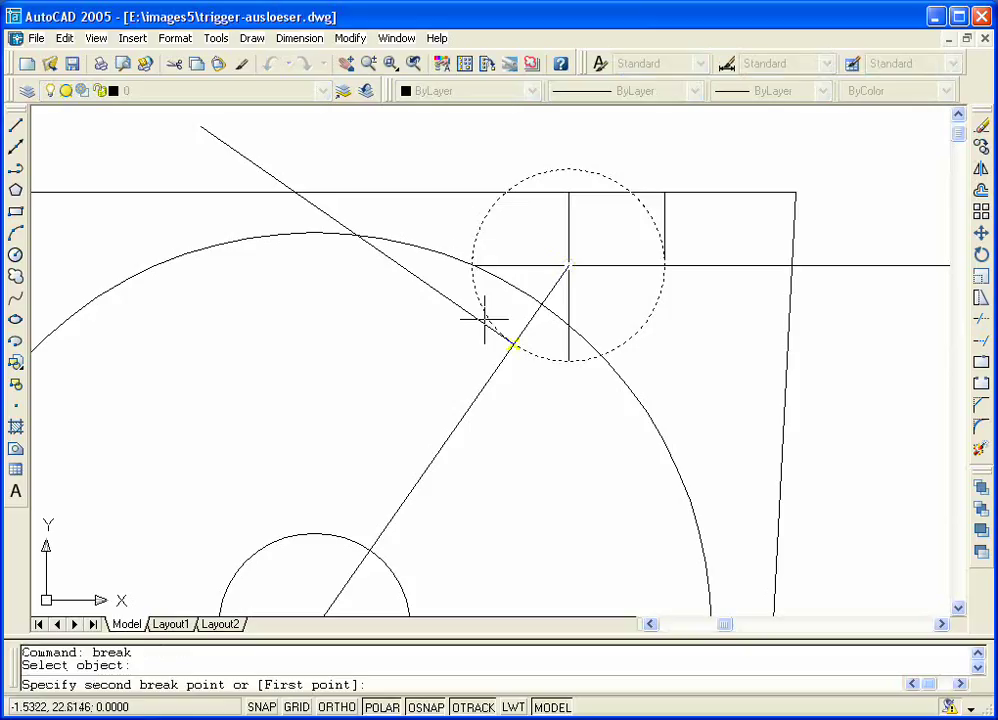
{"action": "left_click", "coordinate": [509, 344]}
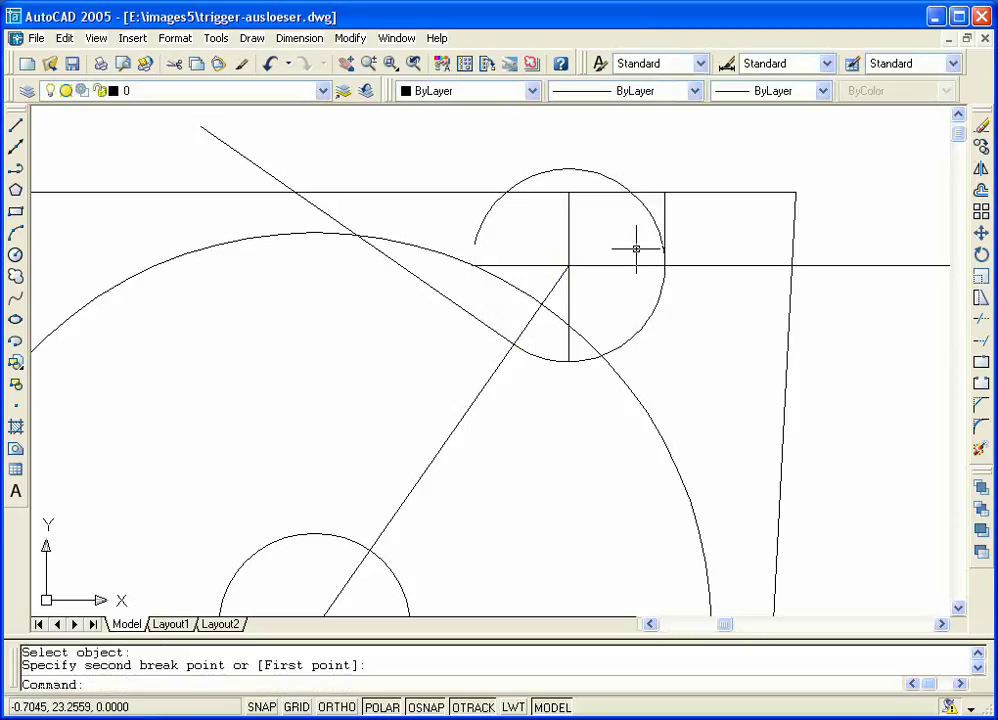
{"action": "key", "text": "Return"}
{"action": "left_click", "coordinate": [625, 190]}
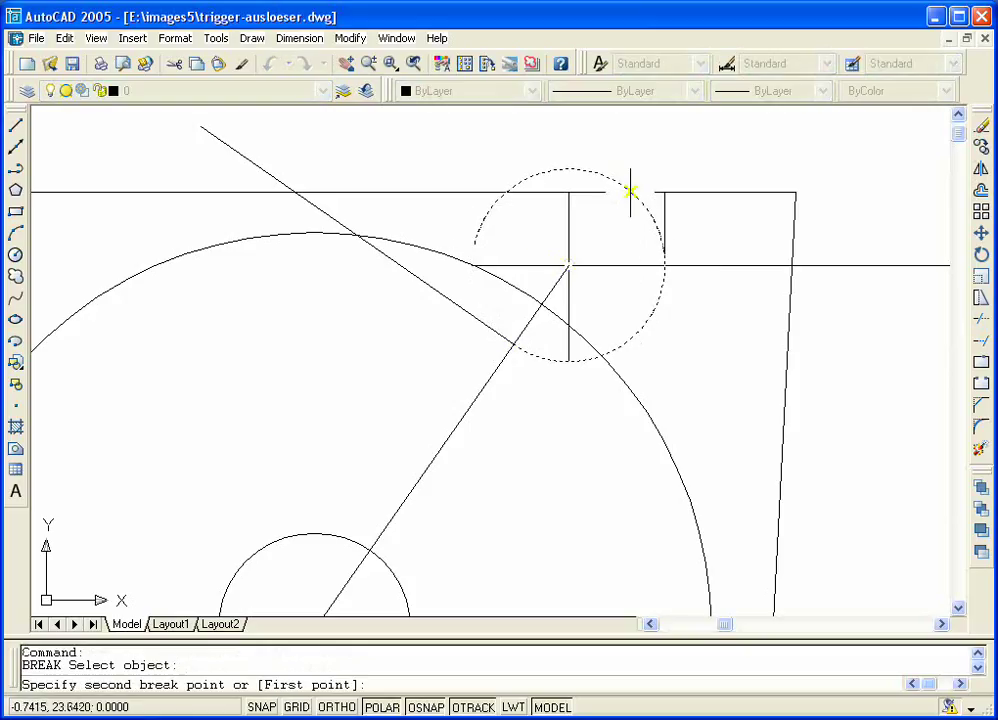
{"action": "left_click", "coordinate": [662, 262]}
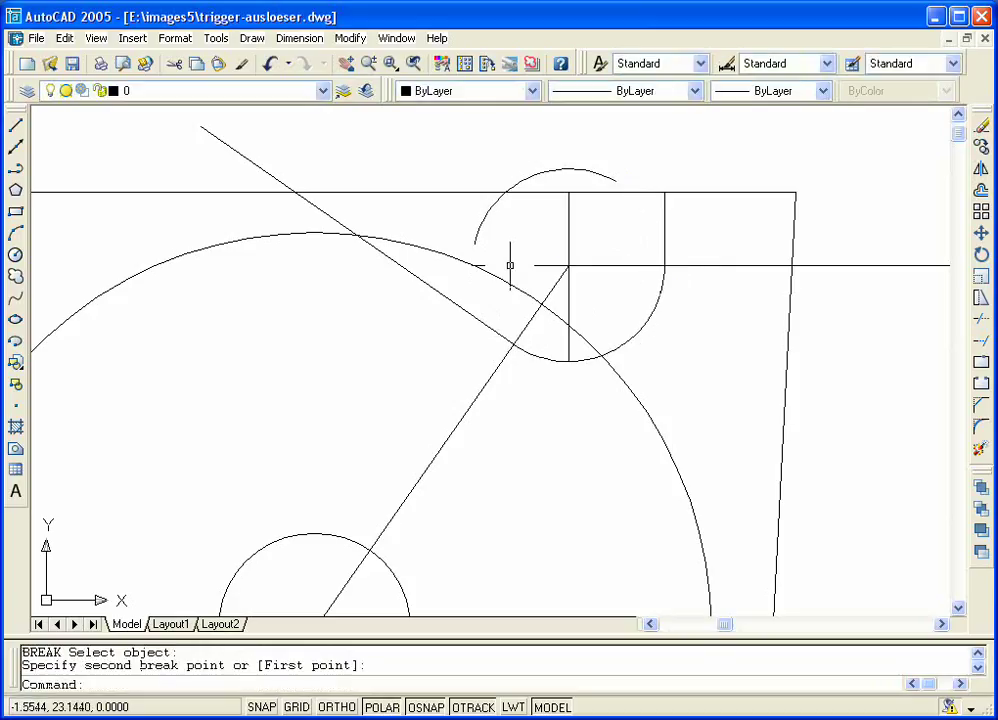
Erase the detached upper arc of the small circle, keeping the lower arc as the slot bottom.
{"action": "type", "text": "e"}
{"action": "key", "text": "Return"}
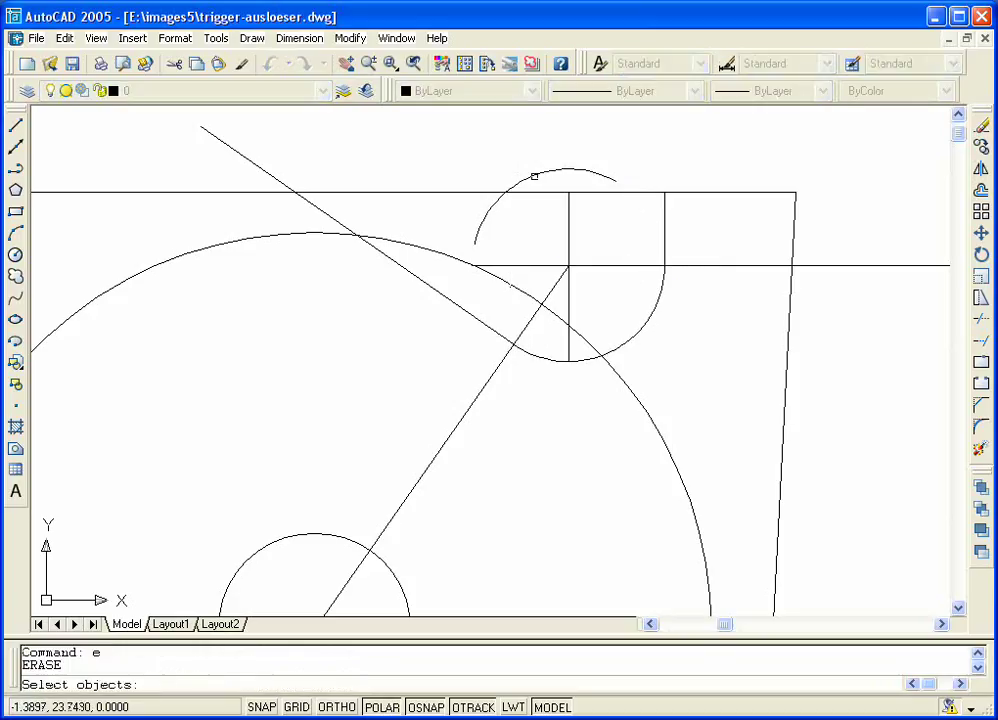
{"action": "left_click", "coordinate": [535, 175]}
{"action": "key", "text": "Return"}
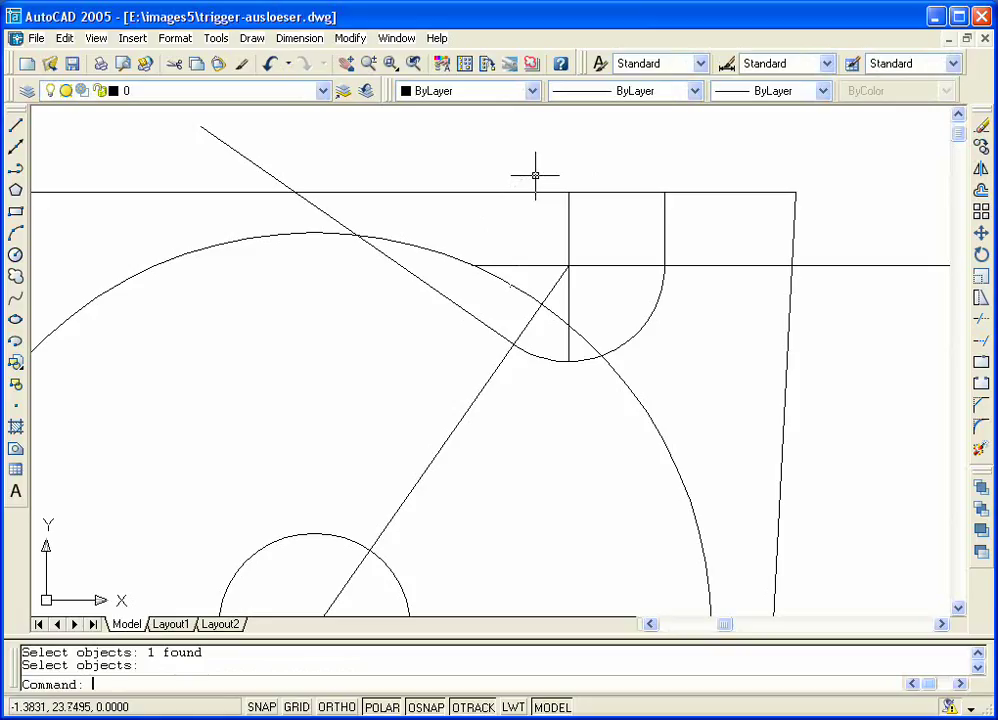
Erase the tilted second trigger together with its spring, holes and horizontal line, keeping the long upper horizontal line.
{"action": "type", "text": "zo"}
{"action": "key", "text": "Return"}
{"action": "type", "text": "z"}
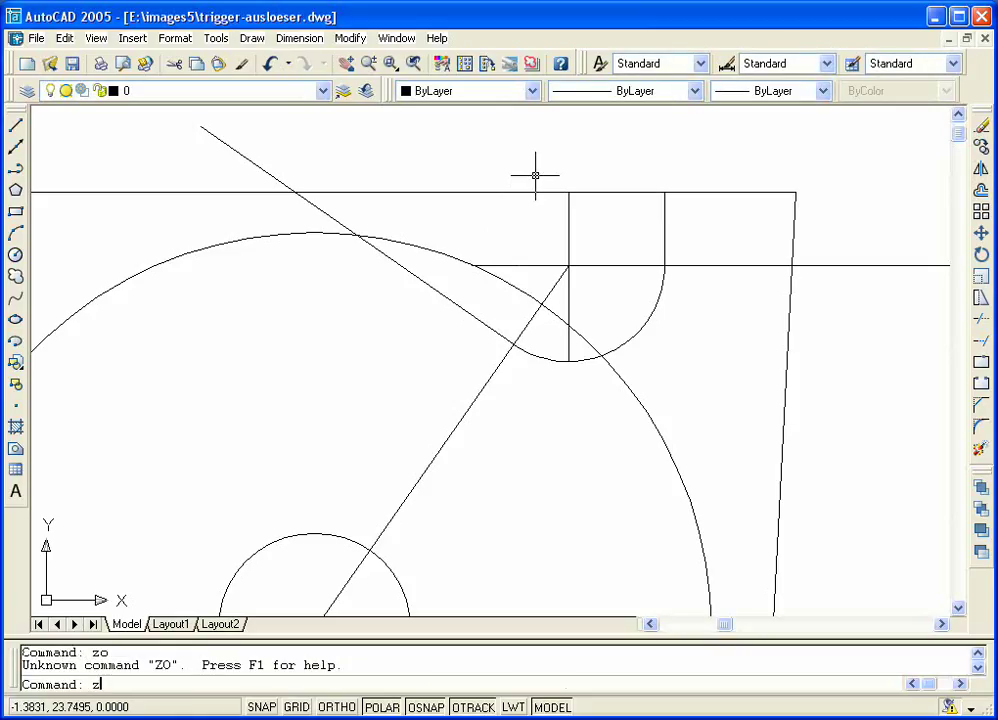
{"action": "key", "text": "Return"}
{"action": "type", "text": "d"}
{"action": "key", "text": "Return"}
{"action": "left_click", "coordinate": [252, 270]}
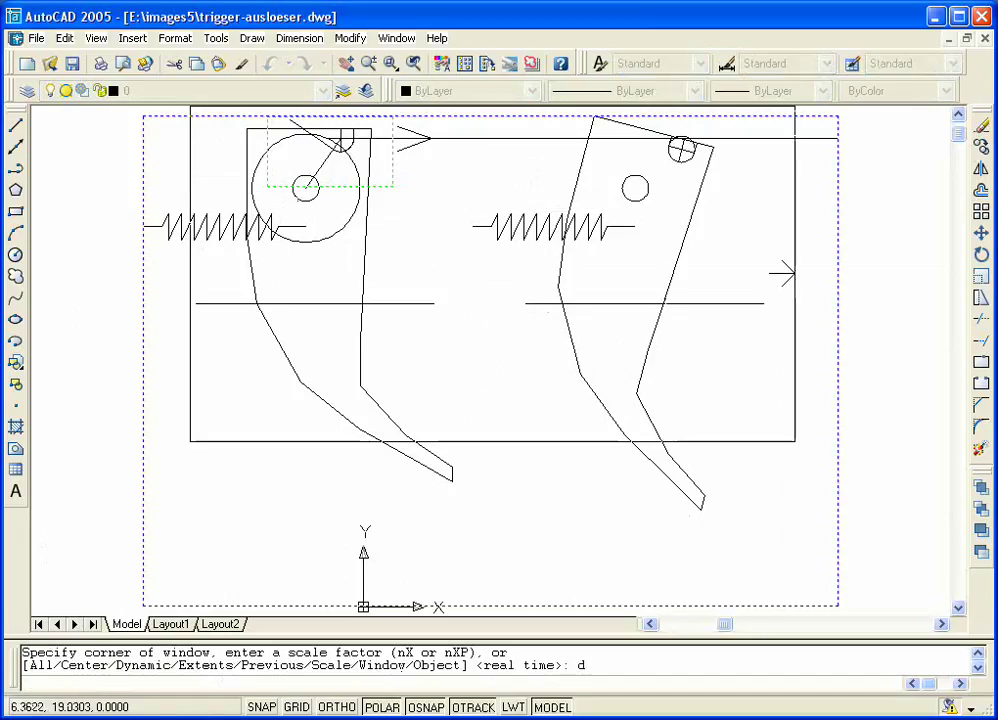
{"action": "left_click", "coordinate": [843, 287]}
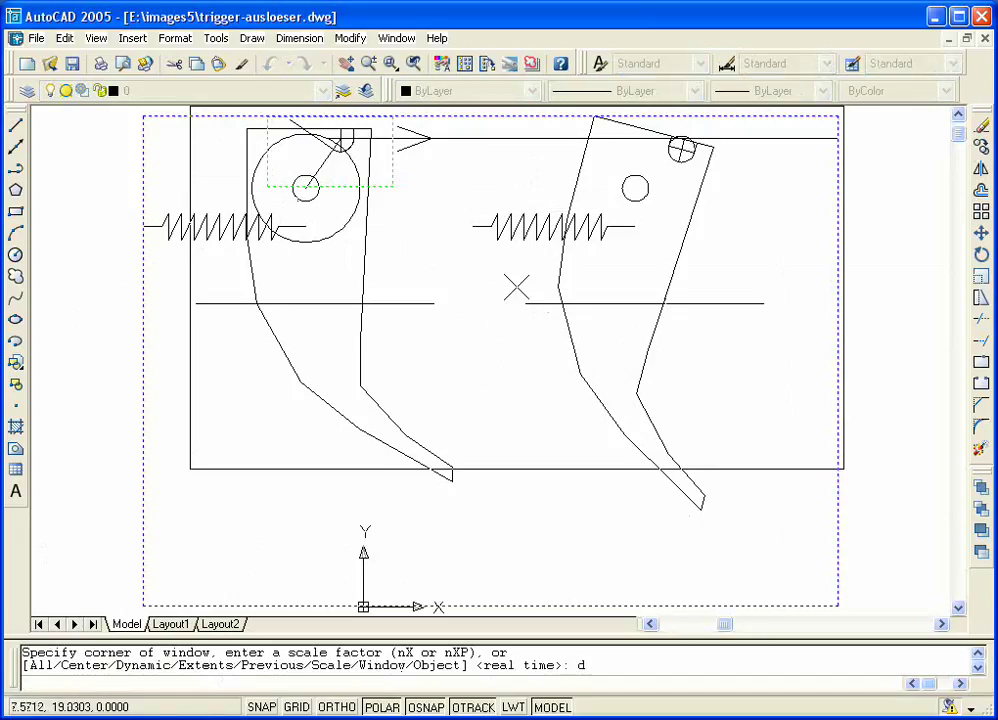
{"action": "key", "text": "Return"}
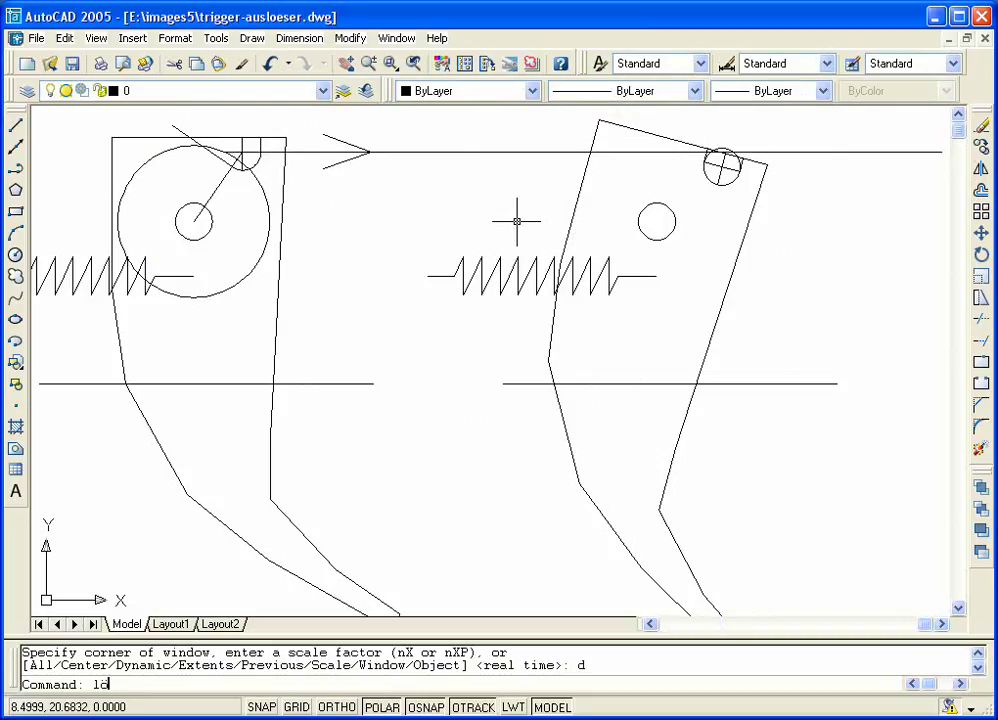
{"action": "type", "text": "e"}
{"action": "key", "text": "Return"}
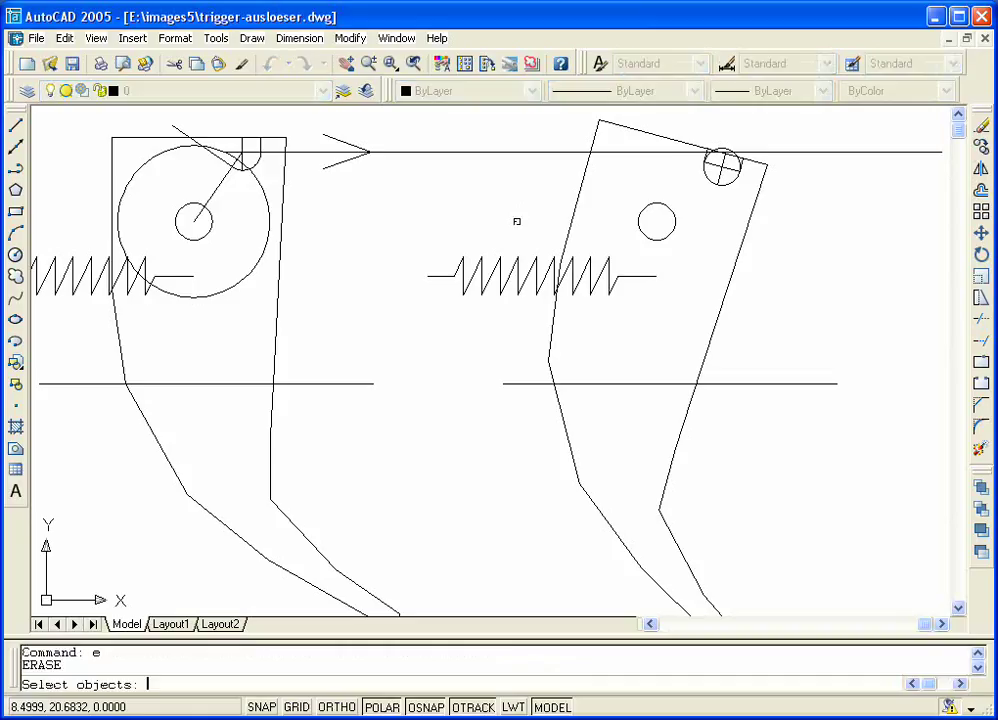
{"action": "left_click", "coordinate": [753, 446]}
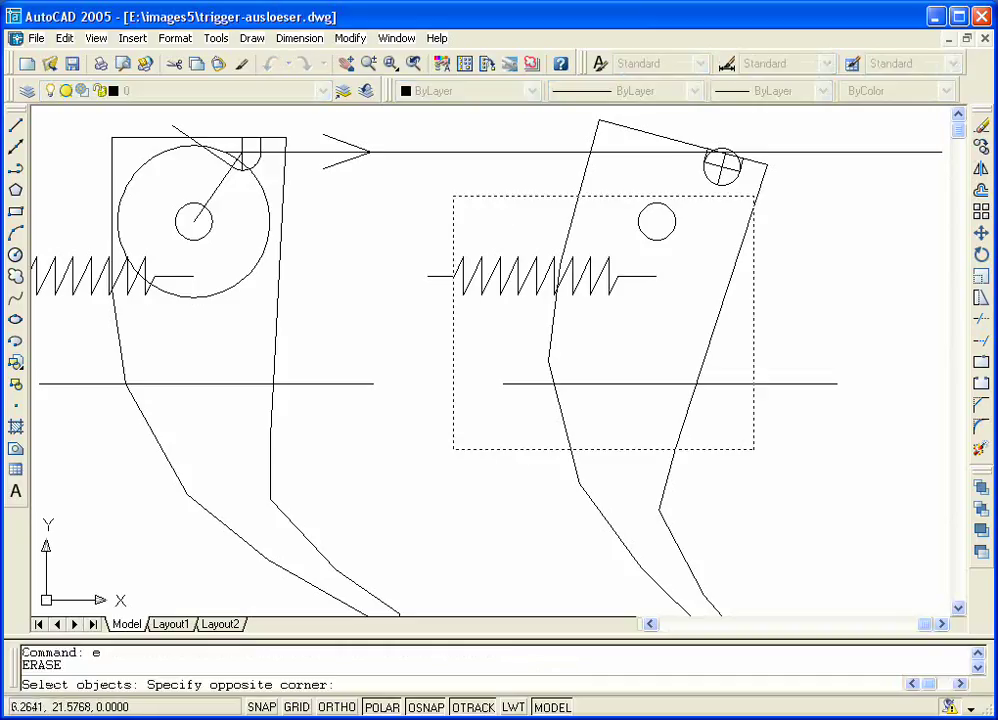
{"action": "left_click", "coordinate": [431, 181]}
{"action": "left_click", "coordinate": [829, 227]}
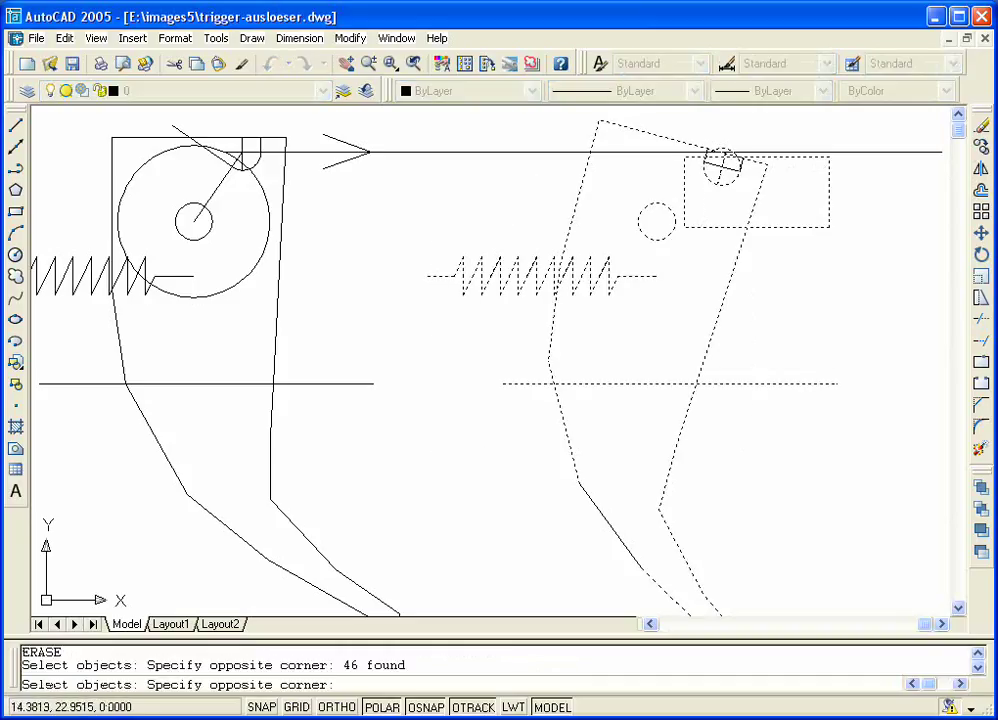
{"action": "left_click", "coordinate": [668, 147]}
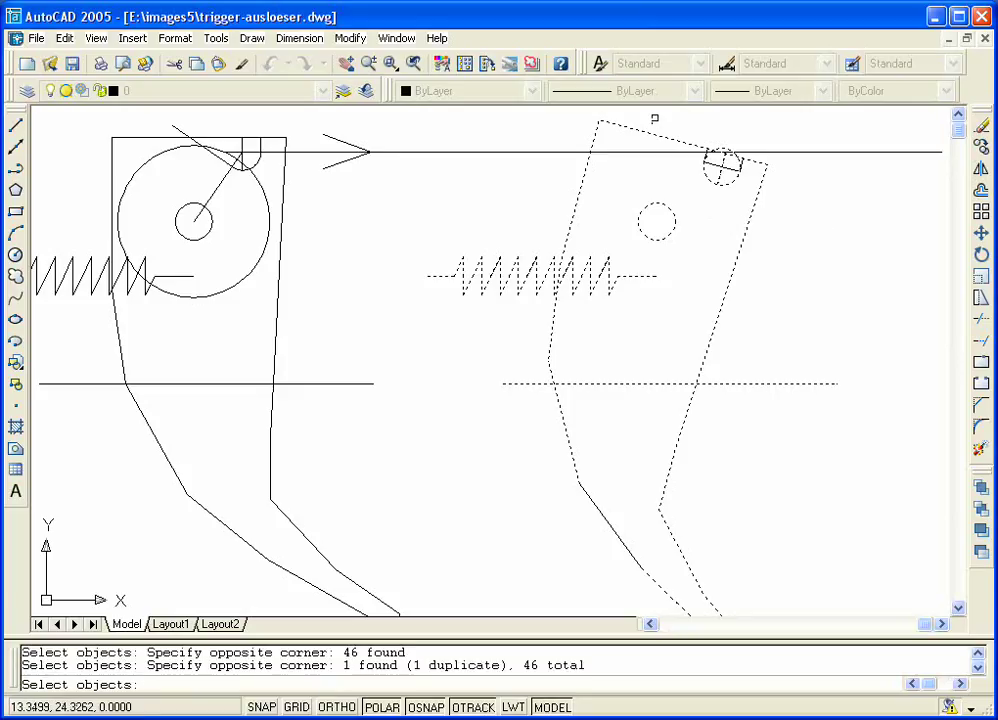
{"action": "left_click", "coordinate": [655, 118]}
{"action": "left_click", "coordinate": [780, 228]}
{"action": "key", "text": "Return"}
Erase the single slanted segment left over from the second trigger's outline.
{"action": "key", "text": "Return"}
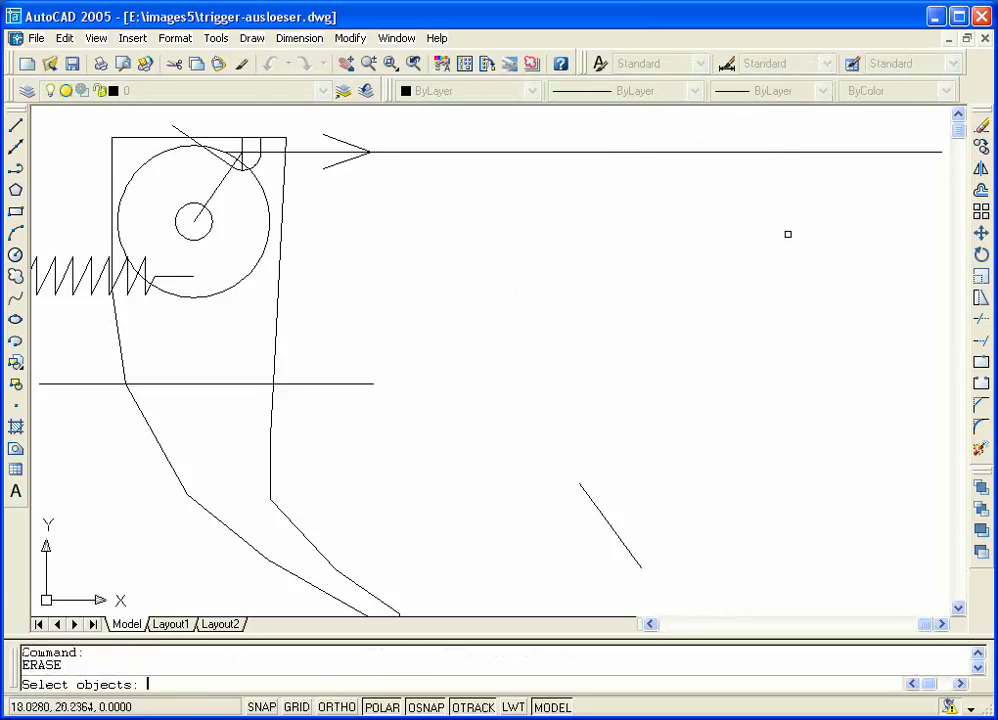
{"action": "left_click", "coordinate": [704, 515]}
{"action": "left_click", "coordinate": [548, 486]}
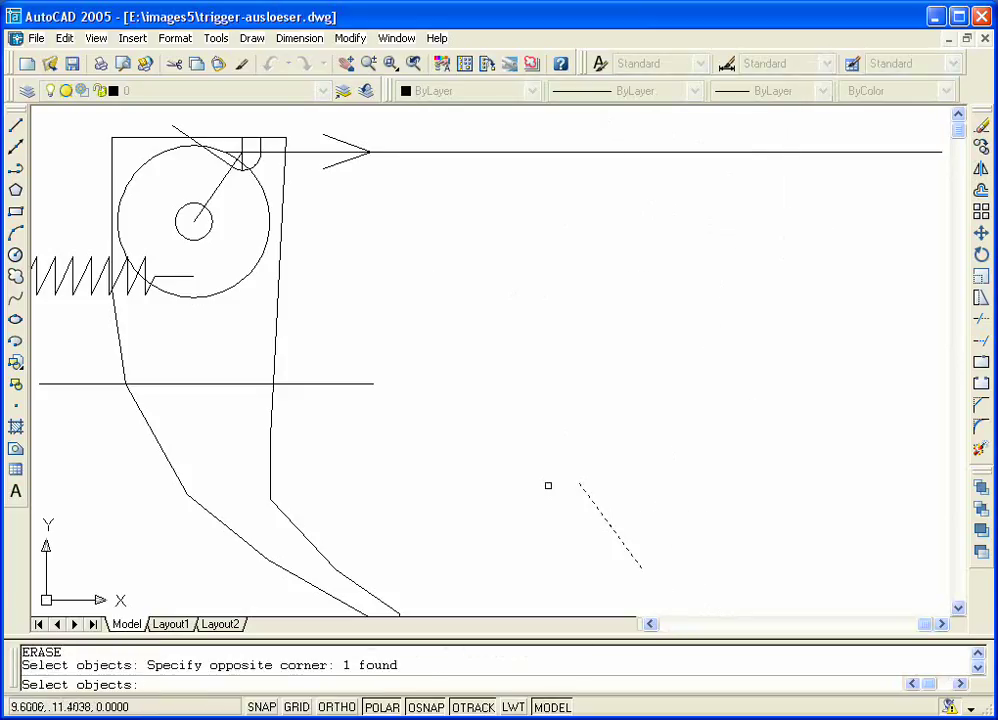
{"action": "key", "text": "Return"}
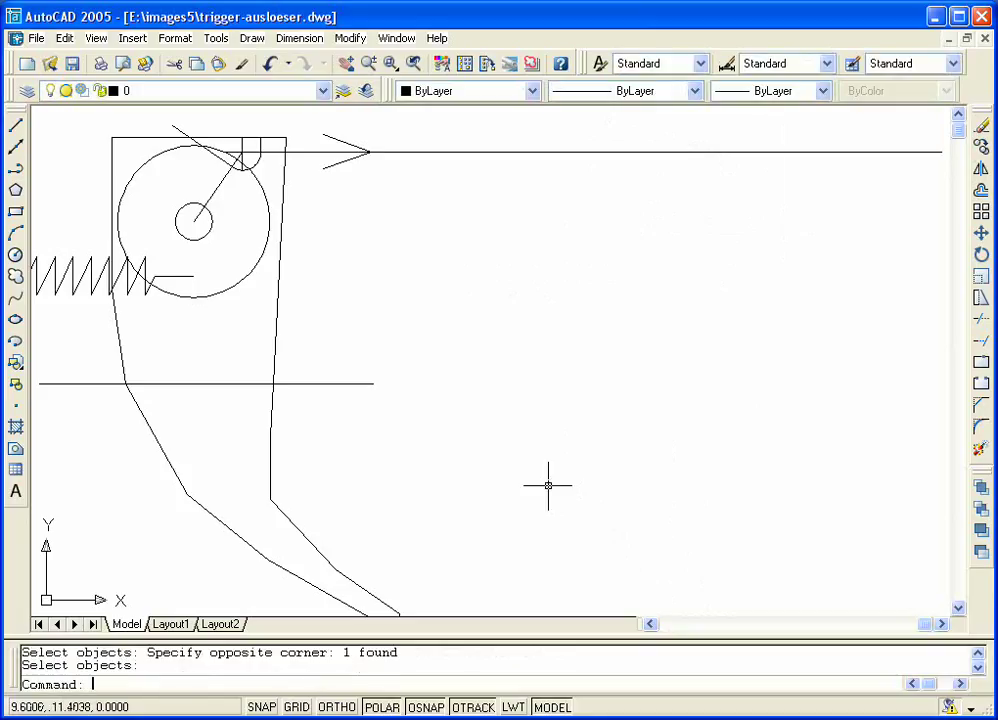
{"action": "type", "text": "co"}
{"action": "key", "text": "Return"}
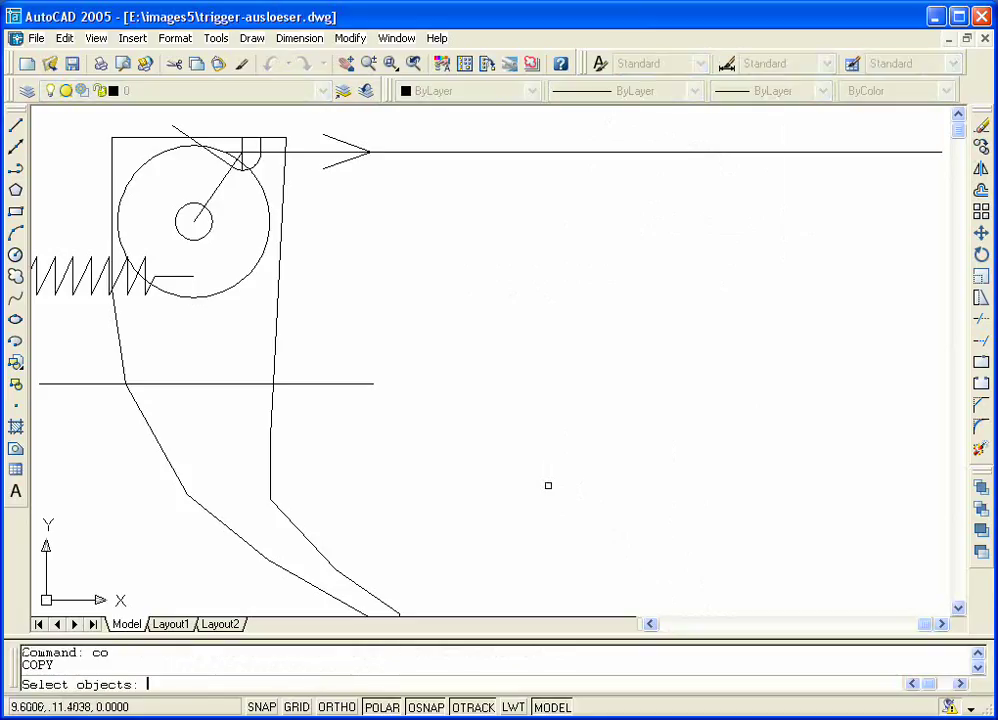
{"action": "left_click", "coordinate": [354, 525]}
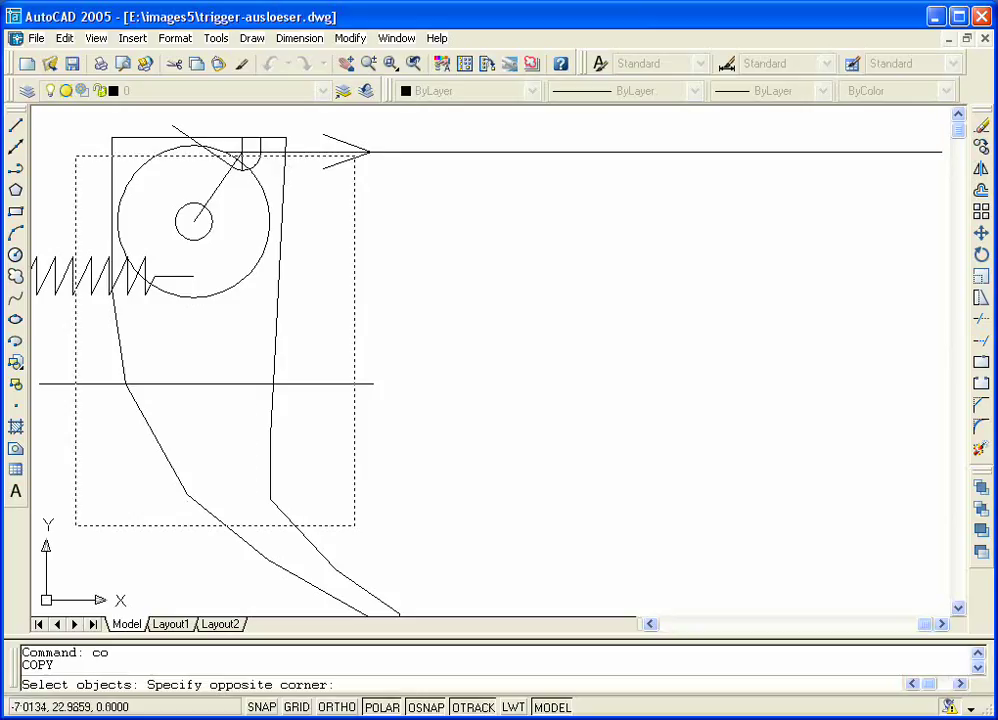
{"action": "left_click", "coordinate": [47, 200]}
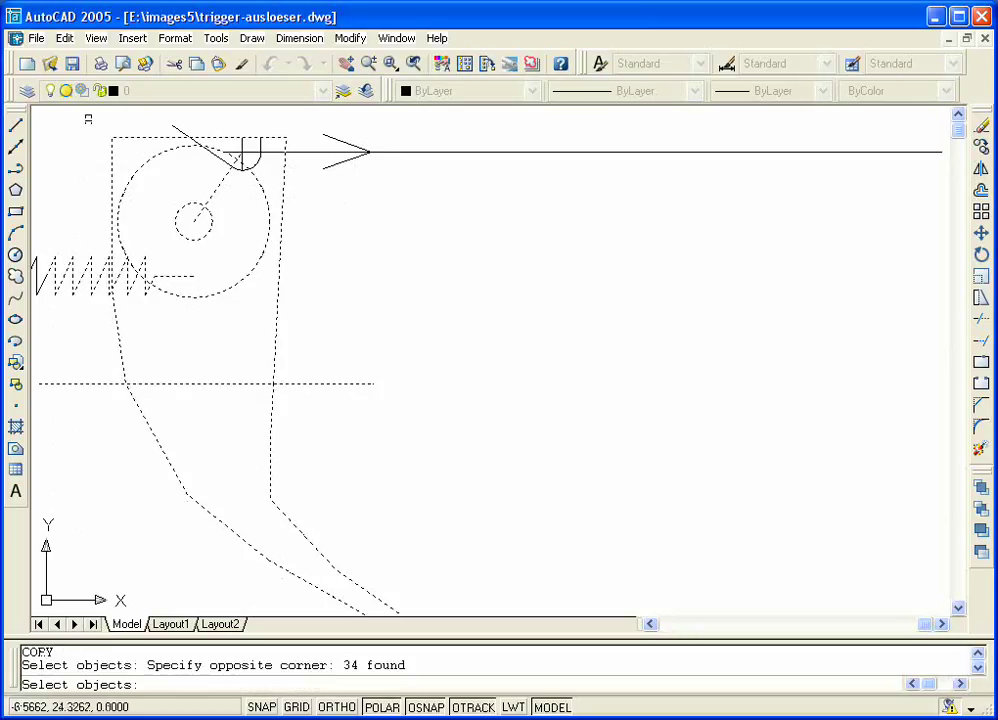
{"action": "left_click", "coordinate": [88, 119]}
{"action": "key", "text": "Escape"}
{"action": "key", "text": "Escape"}
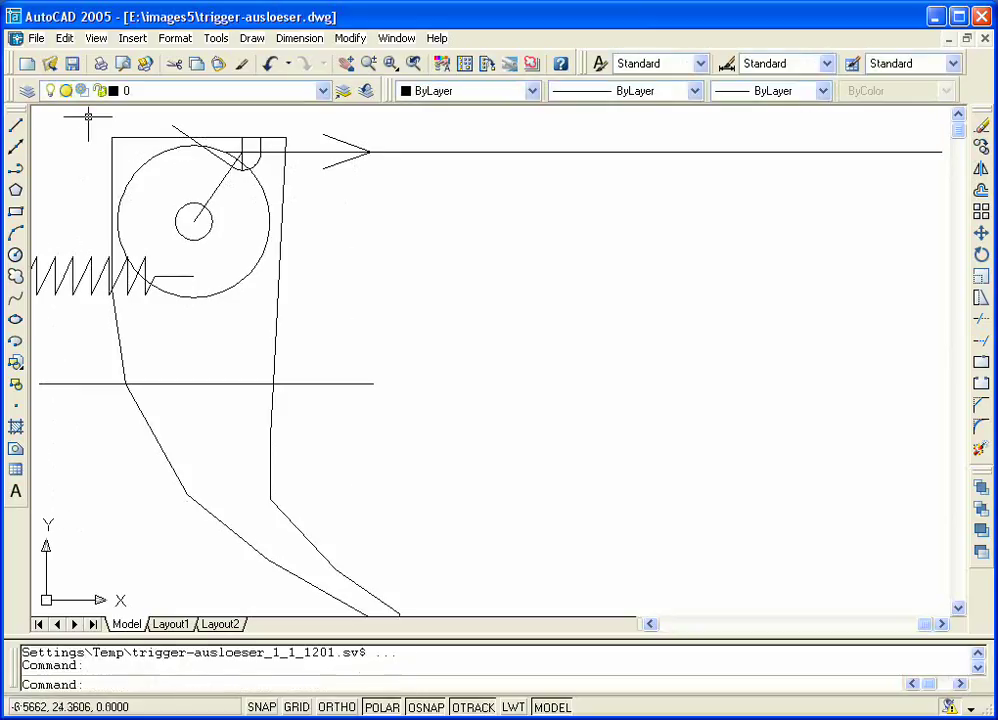
{"action": "type", "text": "tzi"}
{"action": "key", "text": "BackSpace"}
{"action": "key", "text": "BackSpace"}
{"action": "key", "text": "BackSpace"}
{"action": "type", "text": "u"}
{"action": "key", "text": "Return"}
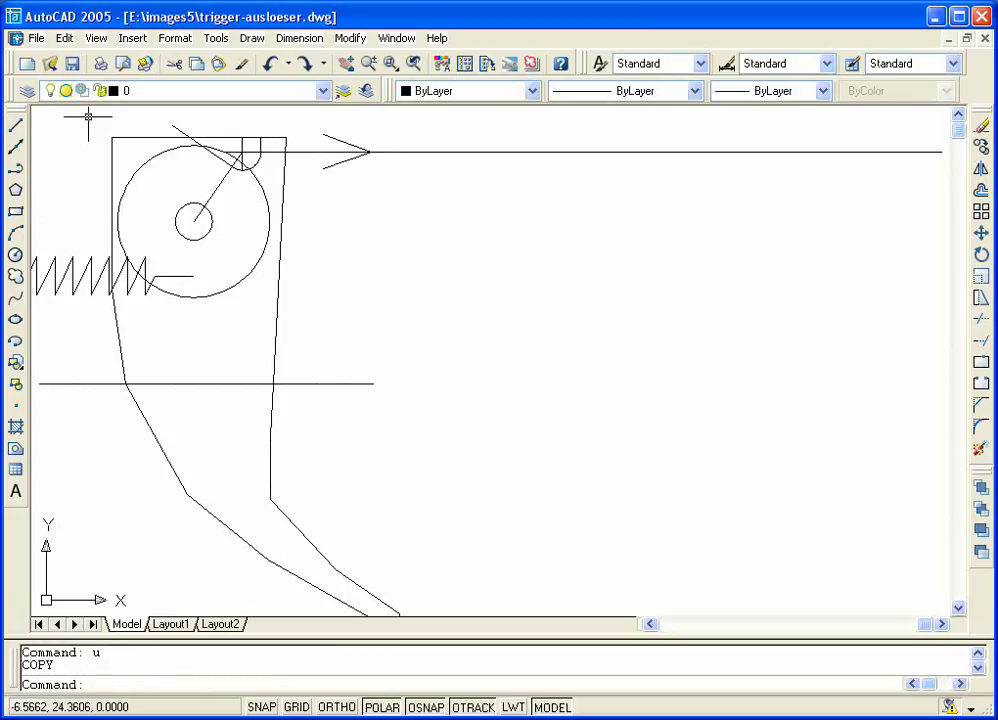
Trim the slanted slot line where it projects above the trigger's top edge, using that edge as the cutting boundary.
{"action": "type", "text": "z"}
{"action": "key", "text": "Return"}
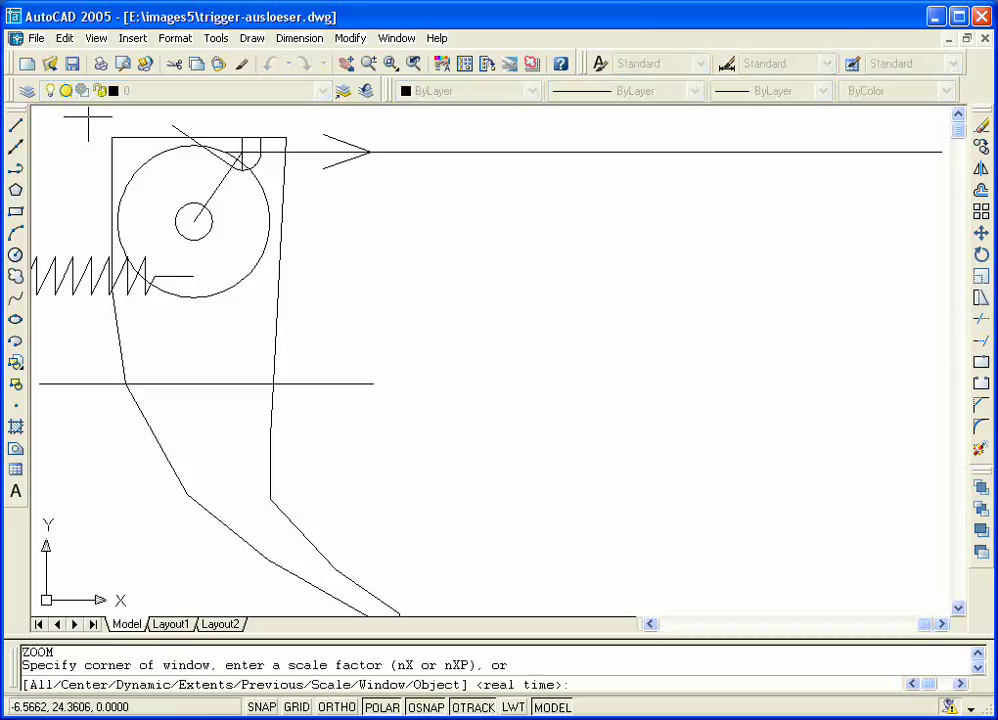
{"action": "left_click", "coordinate": [127, 111]}
{"action": "left_click", "coordinate": [185, 140]}
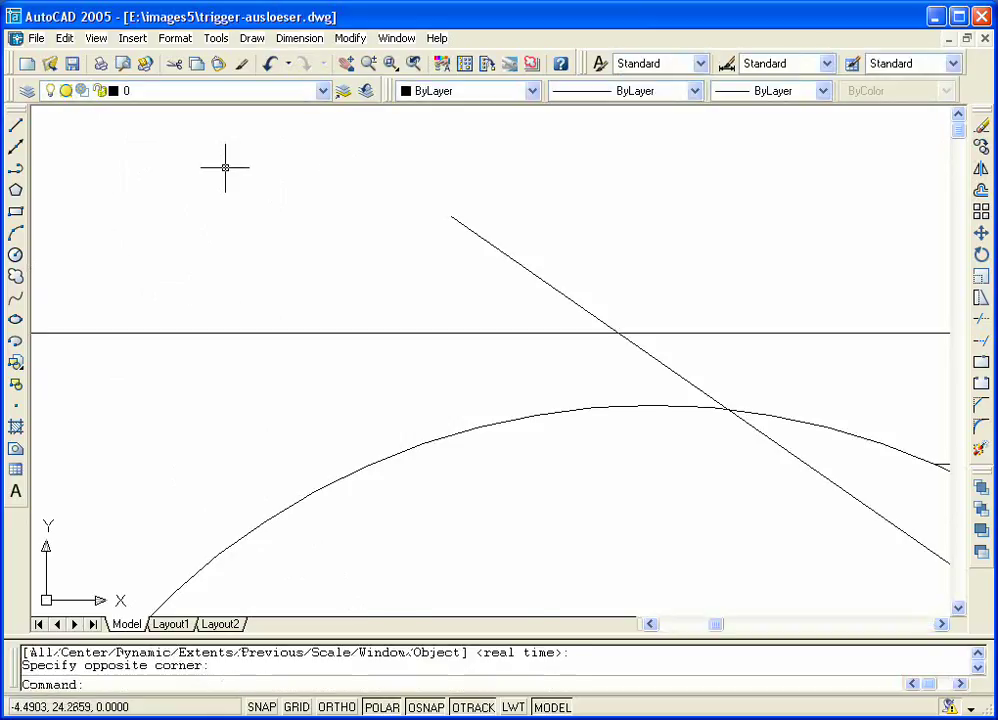
{"action": "type", "text": "b"}
{"action": "key", "text": "BackSpace"}
{"action": "type", "text": "tr"}
{"action": "key", "text": "BackSpace"}
{"action": "key", "text": "BackSpace"}
{"action": "type", "text": "tr"}
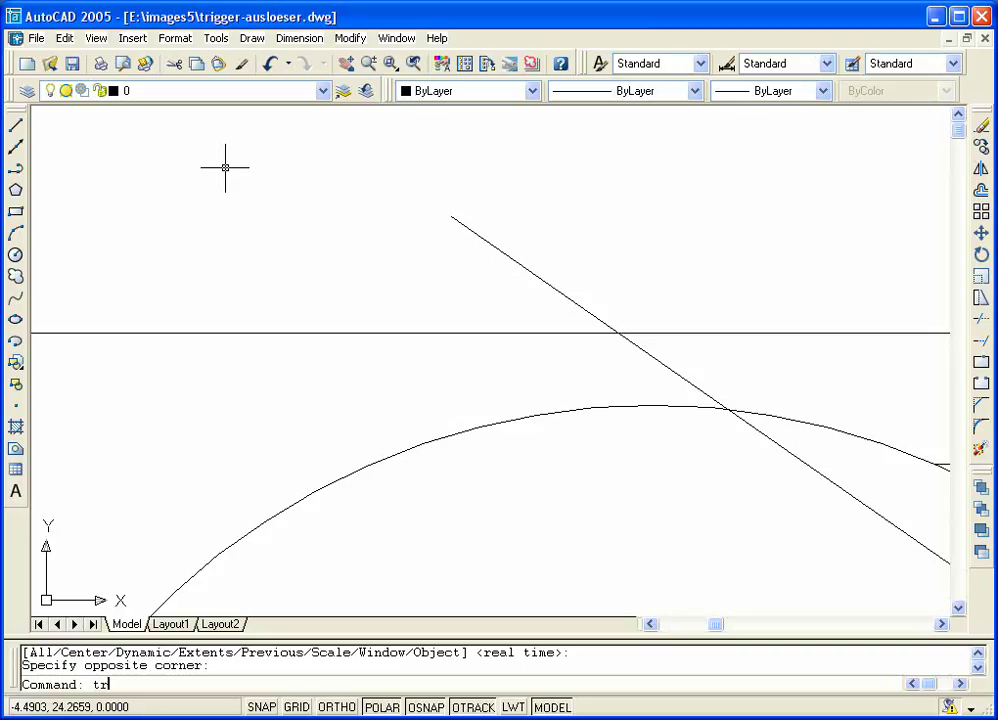
{"action": "type", "text": "im"}
{"action": "key", "text": "Return"}
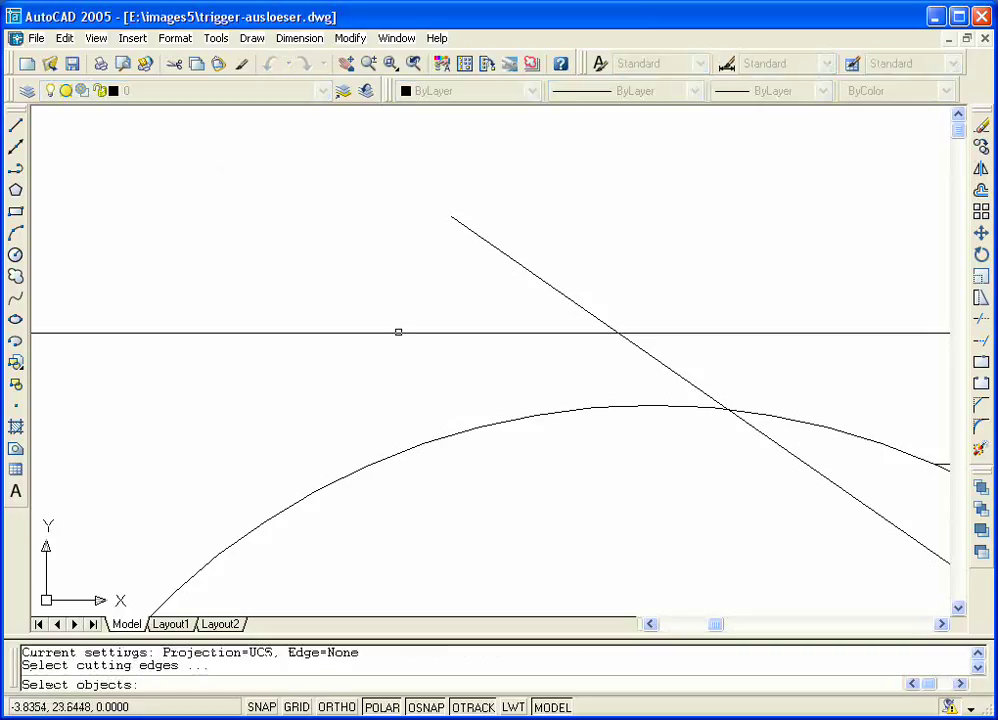
{"action": "left_click", "coordinate": [398, 332]}
{"action": "key", "text": "Return"}
{"action": "left_click", "coordinate": [463, 225]}
{"action": "key", "text": "Return"}
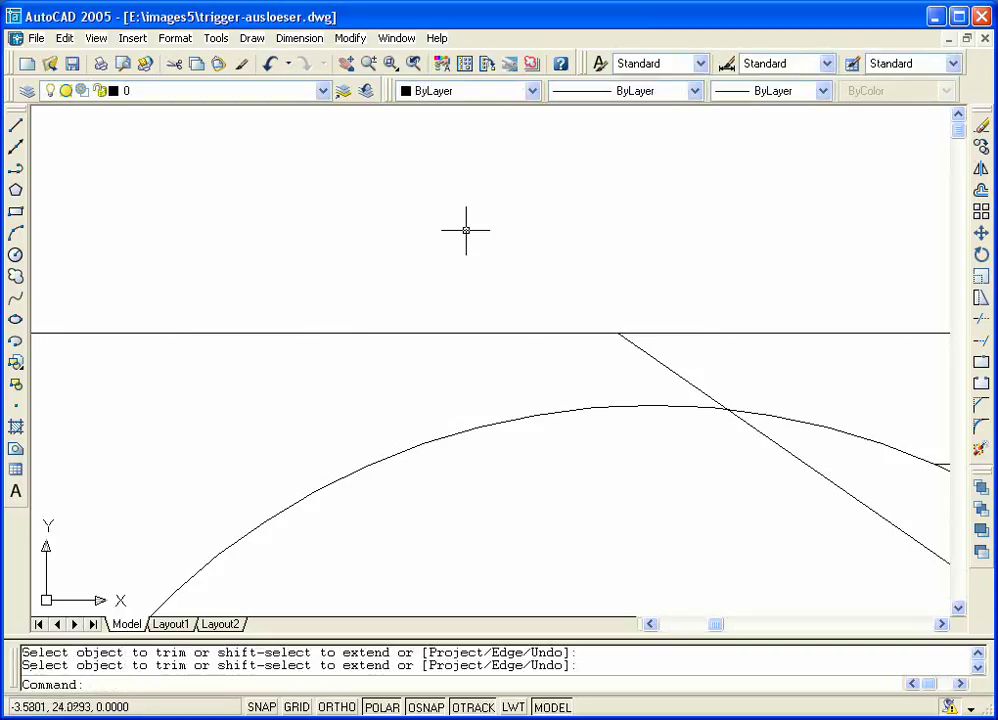
Break the trigger's top edge between the slanted line's upper end and the slot's vertical right side, opening the slot.
{"action": "type", "text": "z"}
{"action": "key", "text": "Return"}
{"action": "type", "text": "d"}
{"action": "key", "text": "Return"}
{"action": "left_click", "coordinate": [186, 229]}
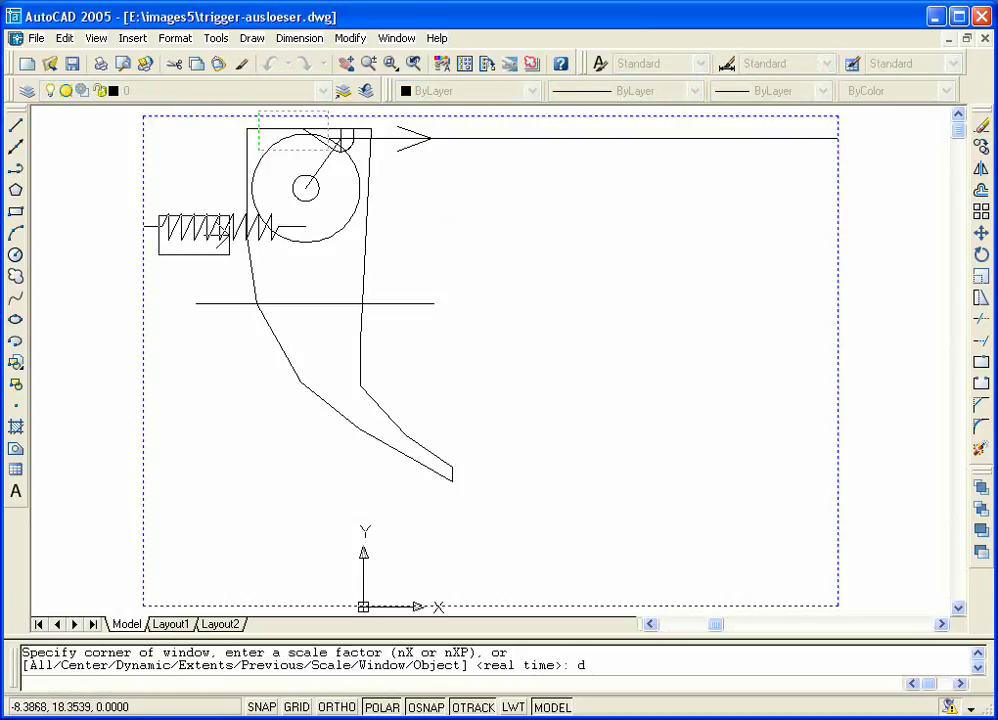
{"action": "left_click", "coordinate": [525, 218]}
{"action": "left_click", "coordinate": [312, 207]}
{"action": "left_click", "coordinate": [327, 173]}
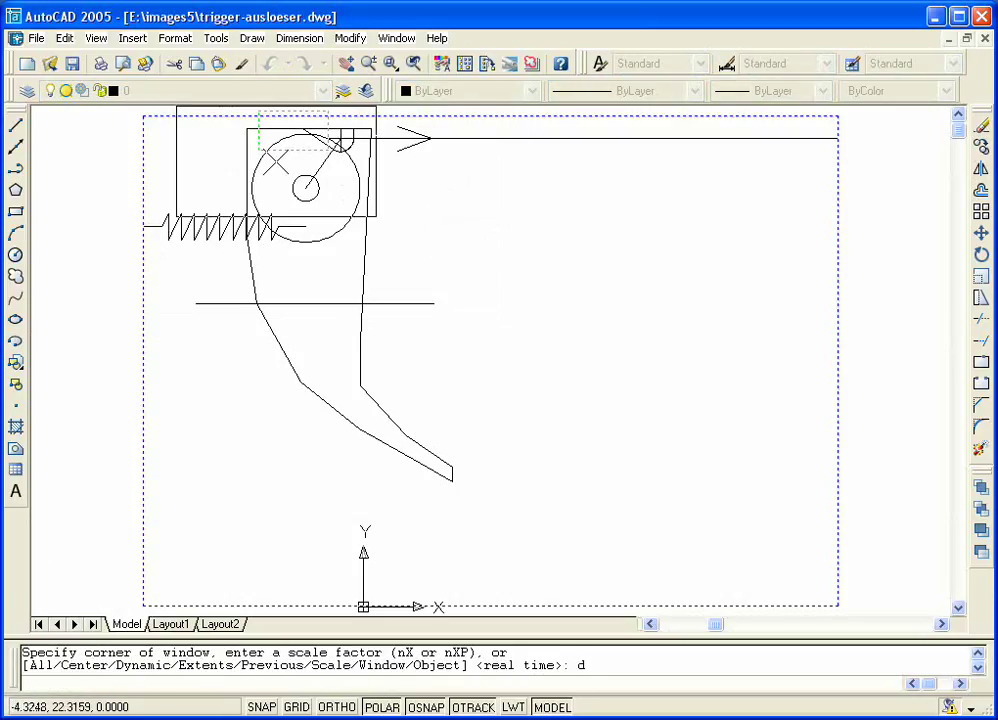
{"action": "left_click", "coordinate": [327, 161]}
{"action": "left_click", "coordinate": [418, 160]}
{"action": "key", "text": "Return"}
{"action": "type", "text": "br"}
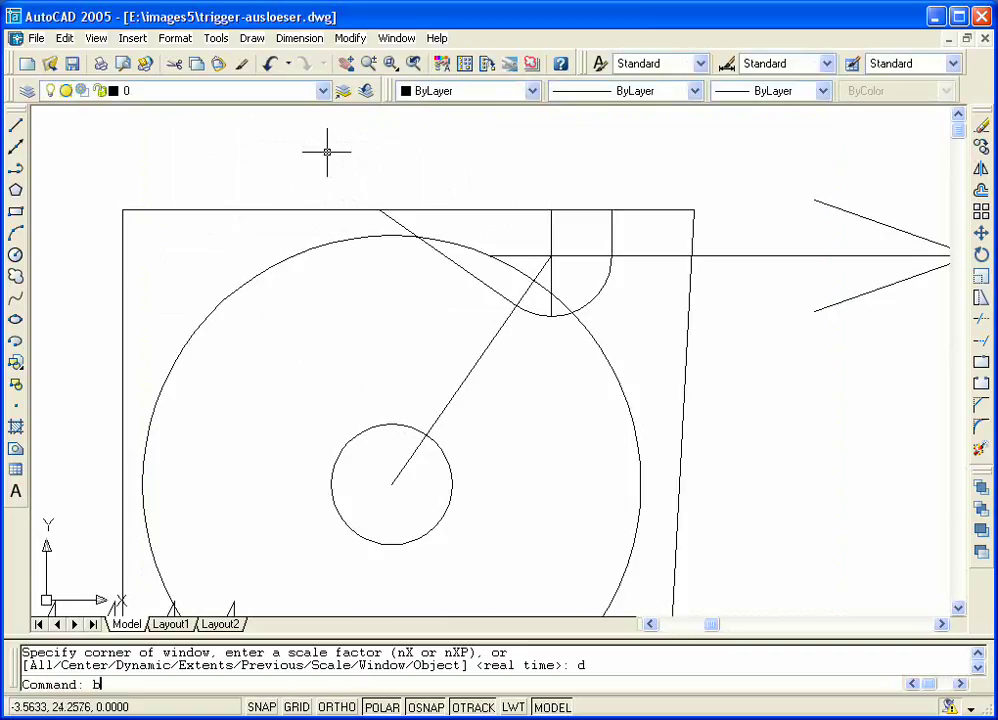
{"action": "key", "text": "BackSpace"}
{"action": "key", "text": "BackSpace"}
{"action": "type", "text": "bre"}
{"action": "key", "text": "BackSpace"}
{"action": "key", "text": "BackSpace"}
{"action": "key", "text": "BackSpace"}
{"action": "type", "text": "bruch"}
{"action": "key", "text": "BackSpace"}
{"action": "key", "text": "BackSpace"}
{"action": "key", "text": "BackSpace"}
{"action": "type", "text": "eak"}
{"action": "key", "text": "Return"}
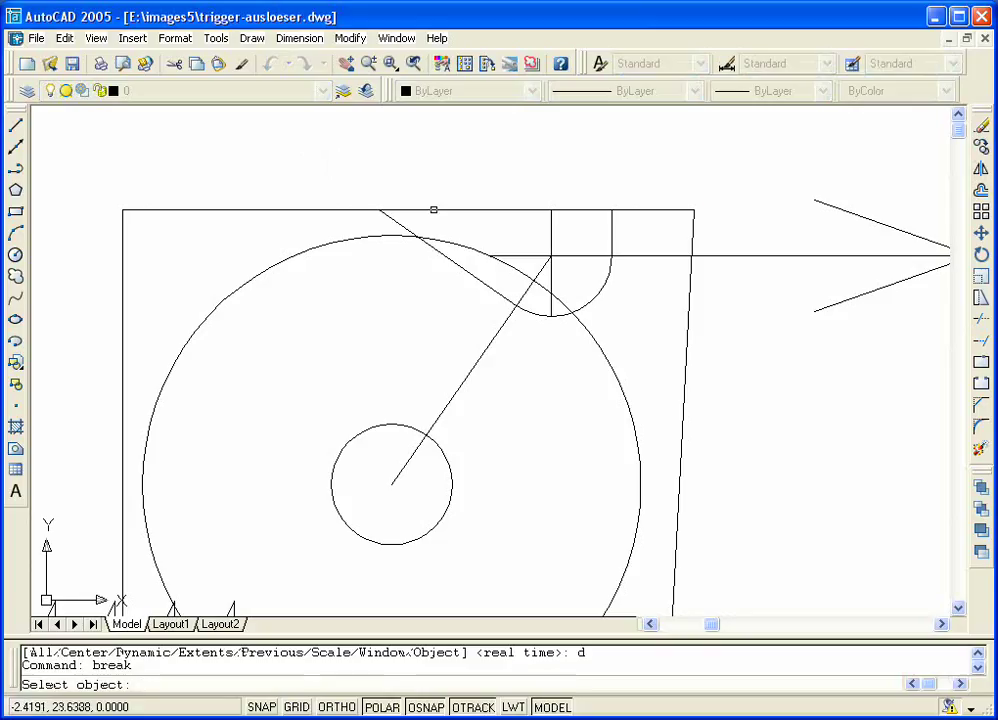
{"action": "left_click", "coordinate": [430, 210]}
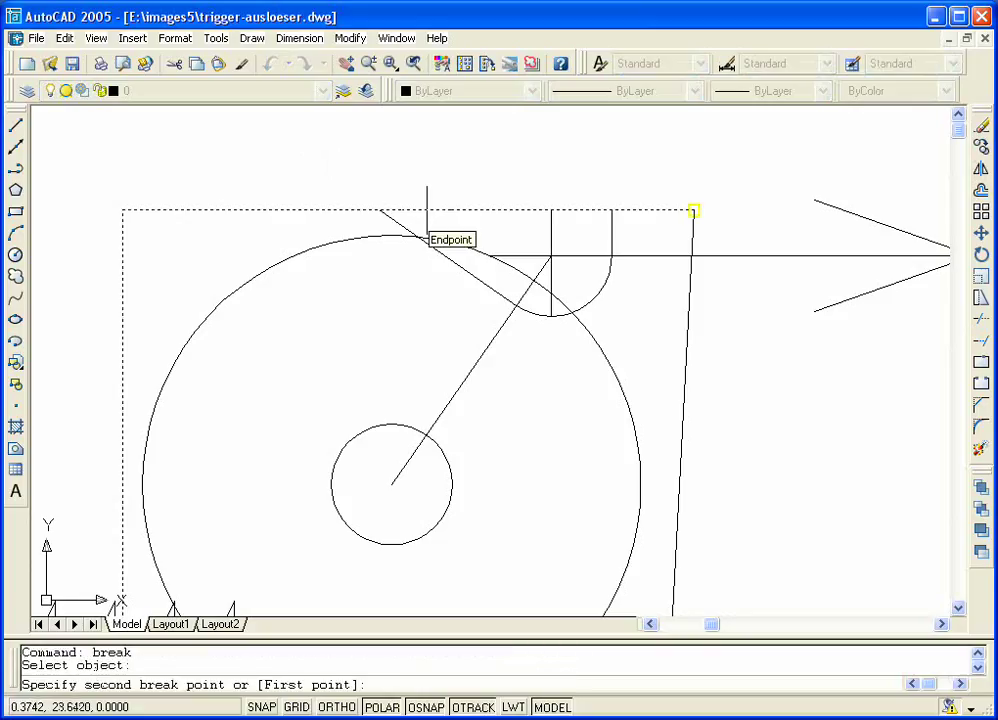
{"action": "type", "text": "f"}
{"action": "key", "text": "Return"}
{"action": "left_click", "coordinate": [379, 210]}
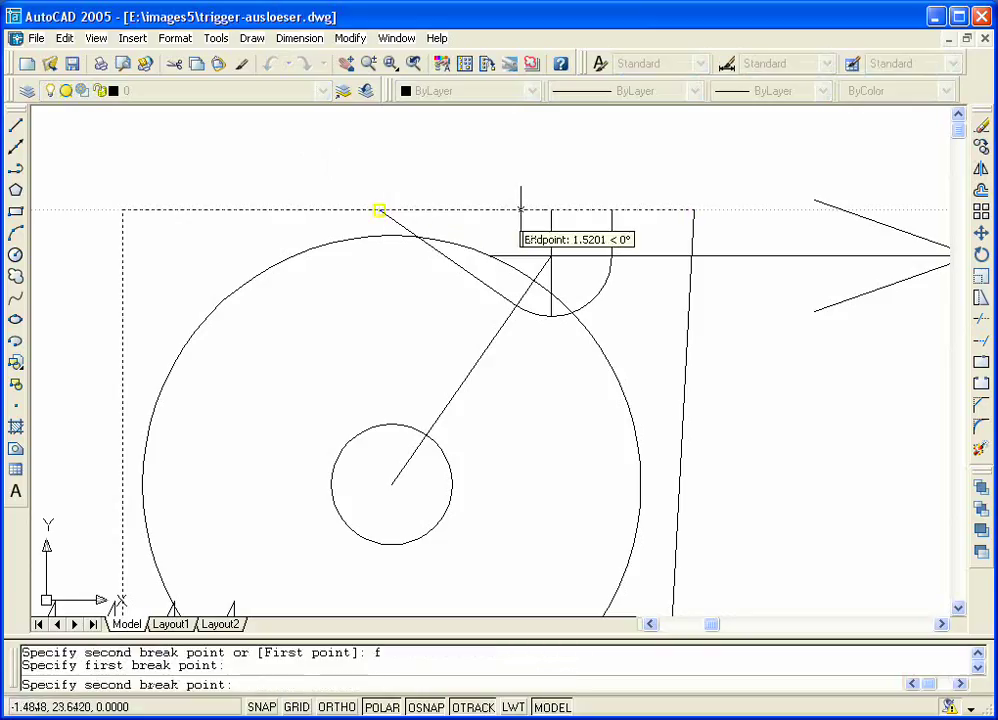
{"action": "left_click", "coordinate": [610, 211]}
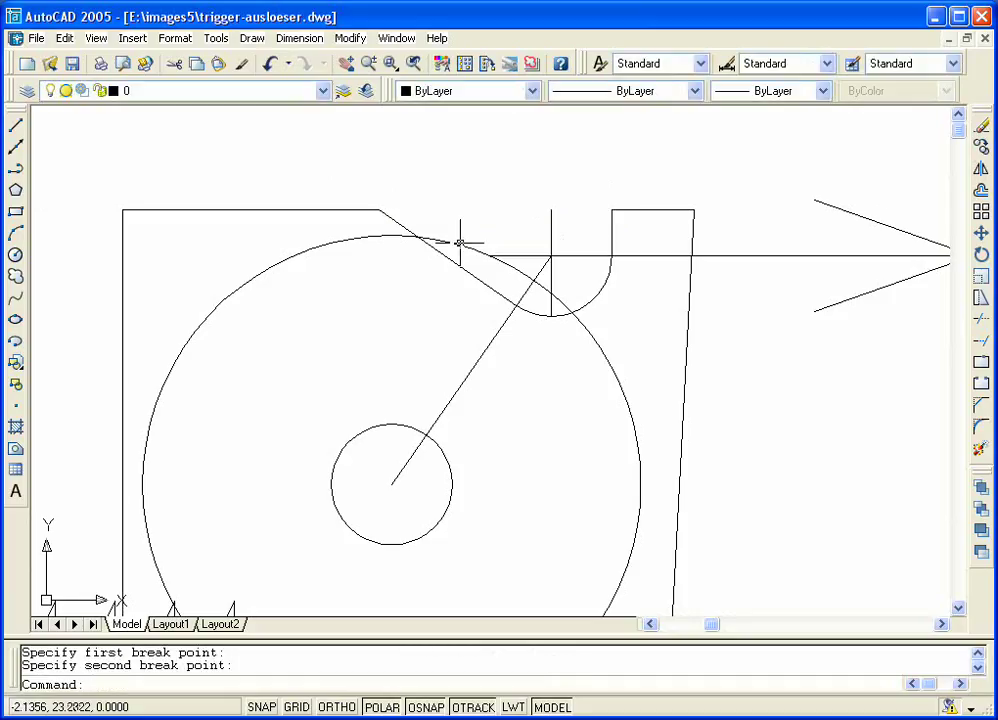
Erase the slanted construction line from the pivot hole's center and the large construction circle around the hole.
{"action": "type", "text": "e"}
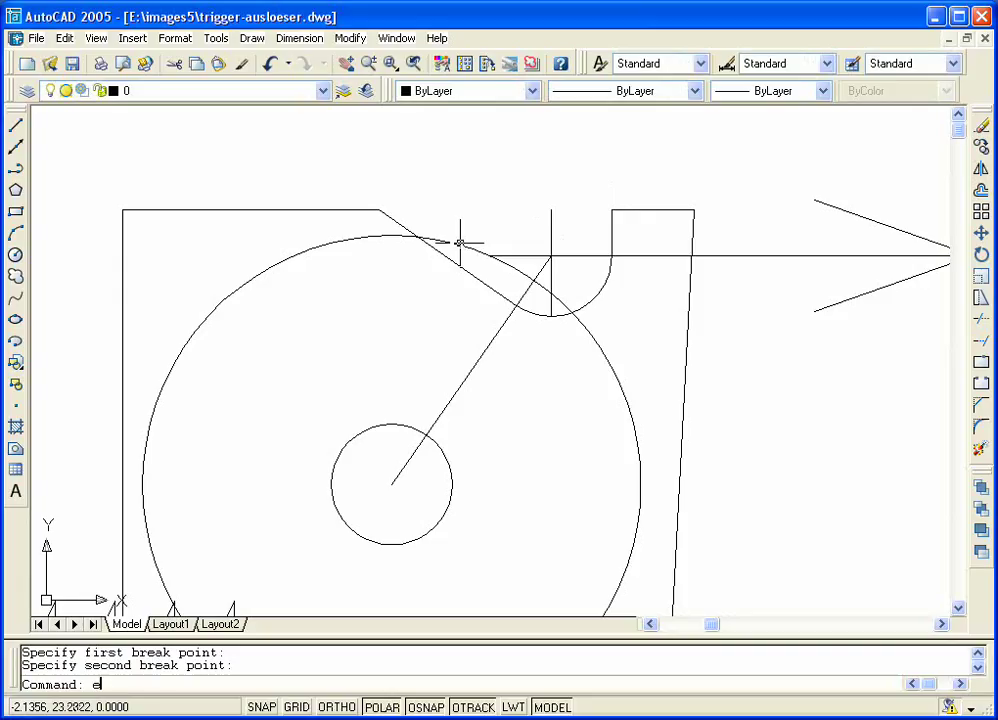
{"action": "key", "text": "Return"}
{"action": "left_click", "coordinate": [490, 356]}
{"action": "left_click", "coordinate": [472, 345]}
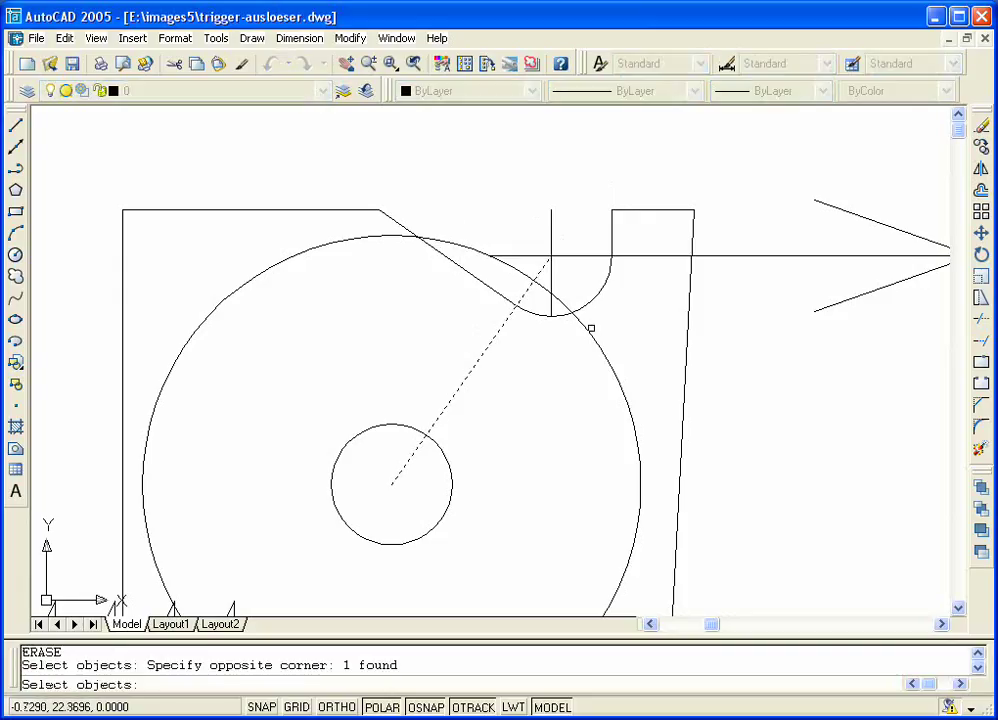
{"action": "left_click", "coordinate": [589, 332]}
{"action": "key", "text": "Return"}
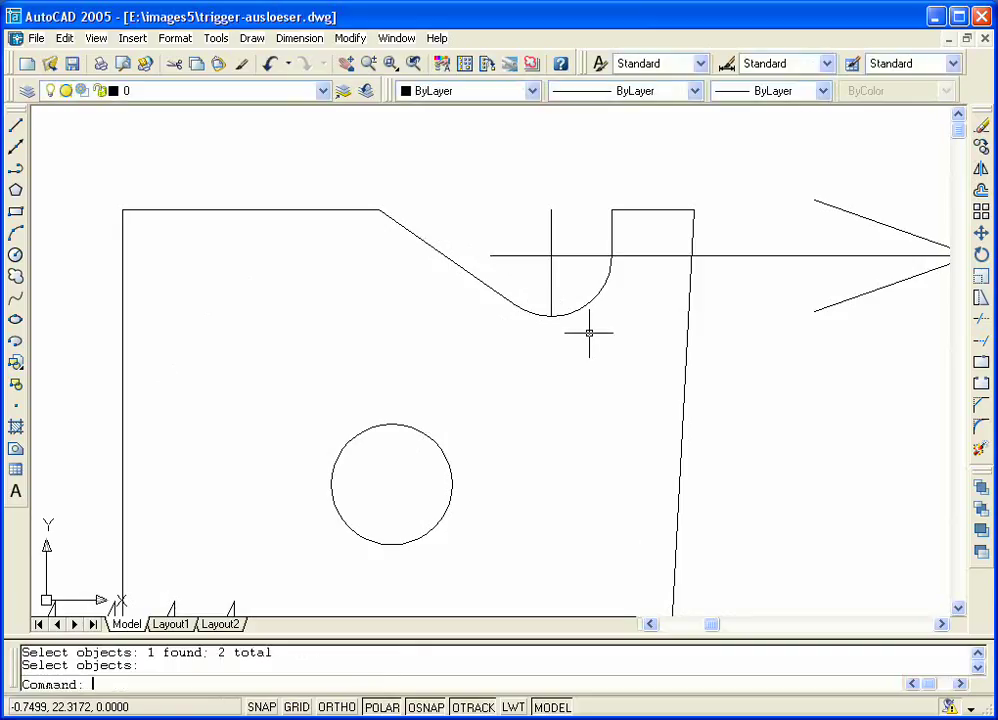
Examine the whole trigger with its open slot, spring and arrow.
{"action": "type", "text": "ti"}
{"action": "key", "text": "BackSpace"}
{"action": "key", "text": "BackSpace"}
{"action": "type", "text": "zo"}
{"action": "key", "text": "Return"}
{"action": "type", "text": "d"}
{"action": "key", "text": "Return"}
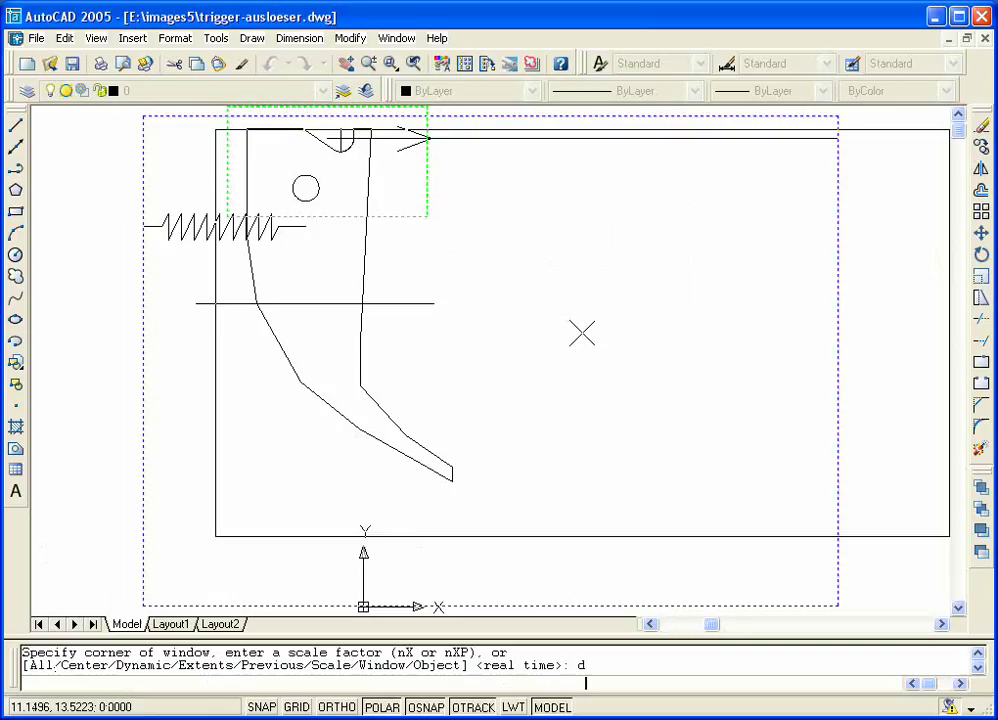
{"action": "left_click", "coordinate": [398, 319]}
{"action": "left_click", "coordinate": [789, 317]}
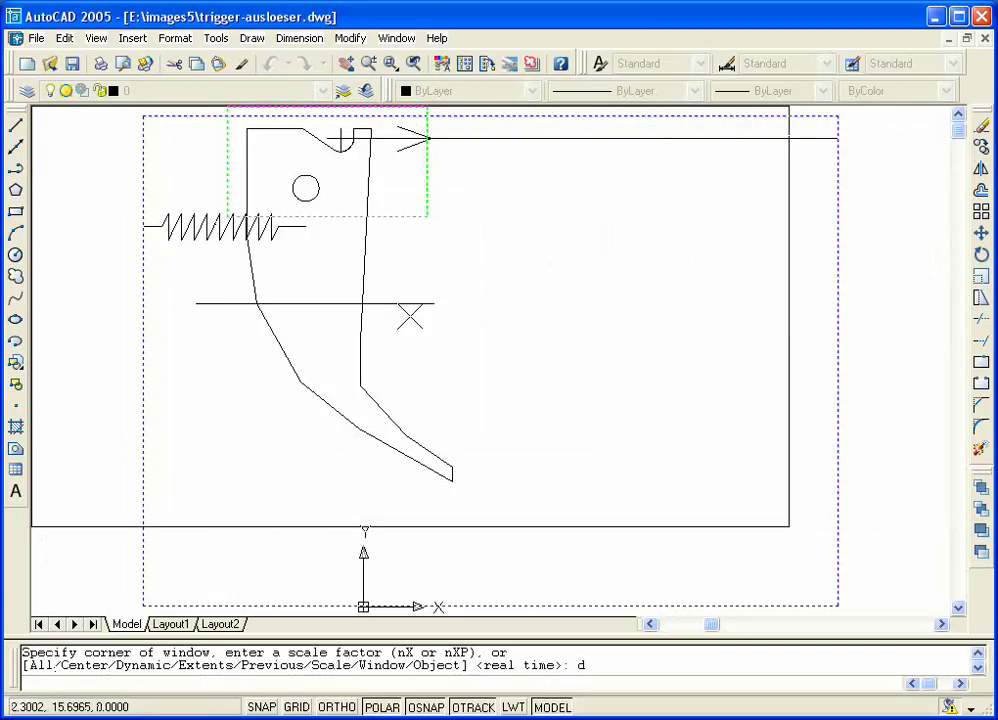
{"action": "key", "text": "Return"}
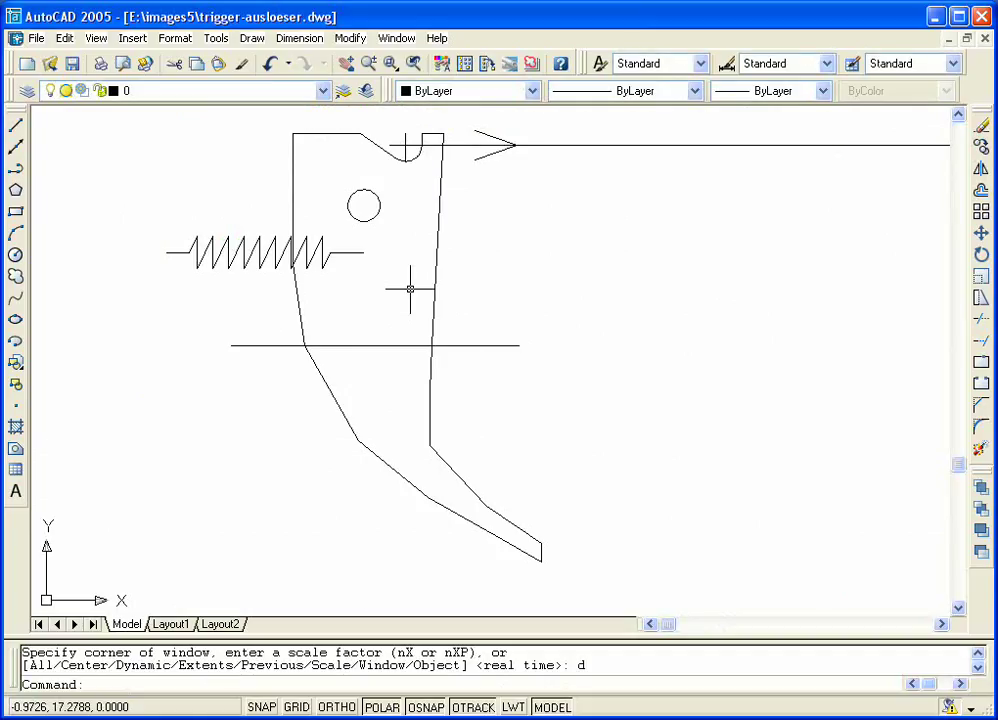
Draw a circle centered on the pivot hole and passing through the upper end of the slot's vertical right side.
{"action": "type", "text": "zo"}
{"action": "key", "text": "BackSpace"}
{"action": "key", "text": "Return"}
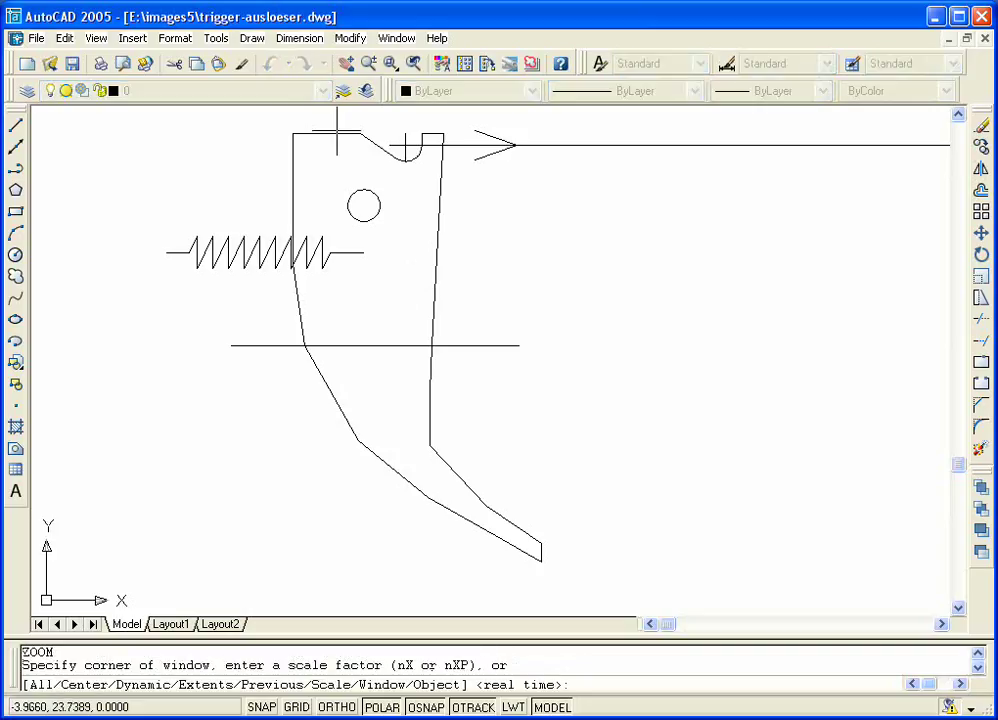
{"action": "left_click", "coordinate": [314, 114]}
{"action": "left_click", "coordinate": [500, 246]}
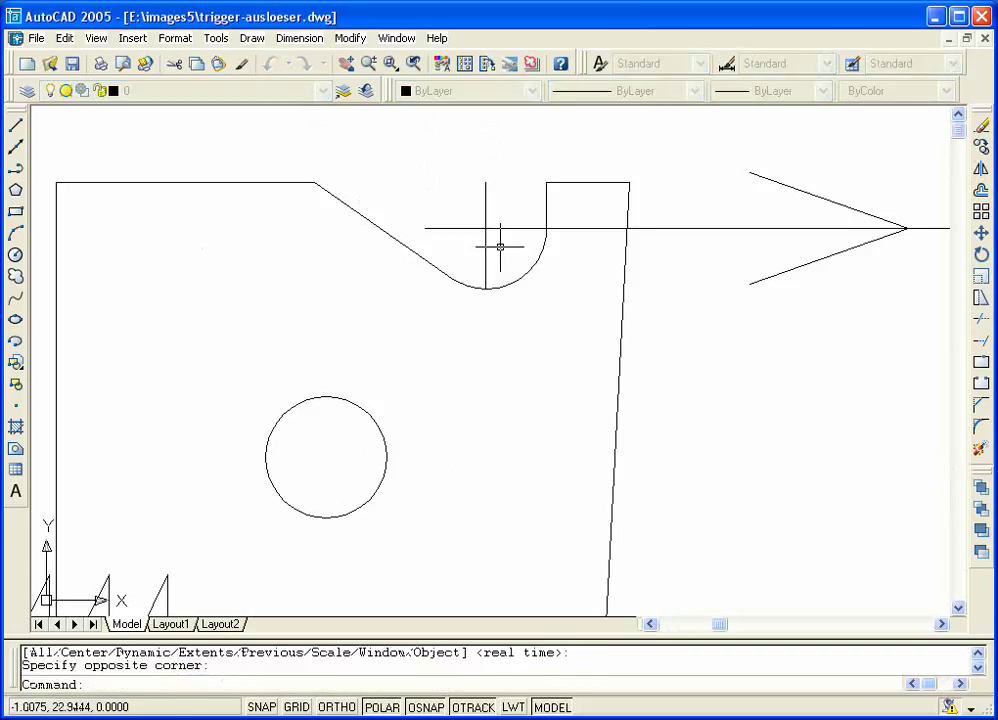
{"action": "type", "text": "k"}
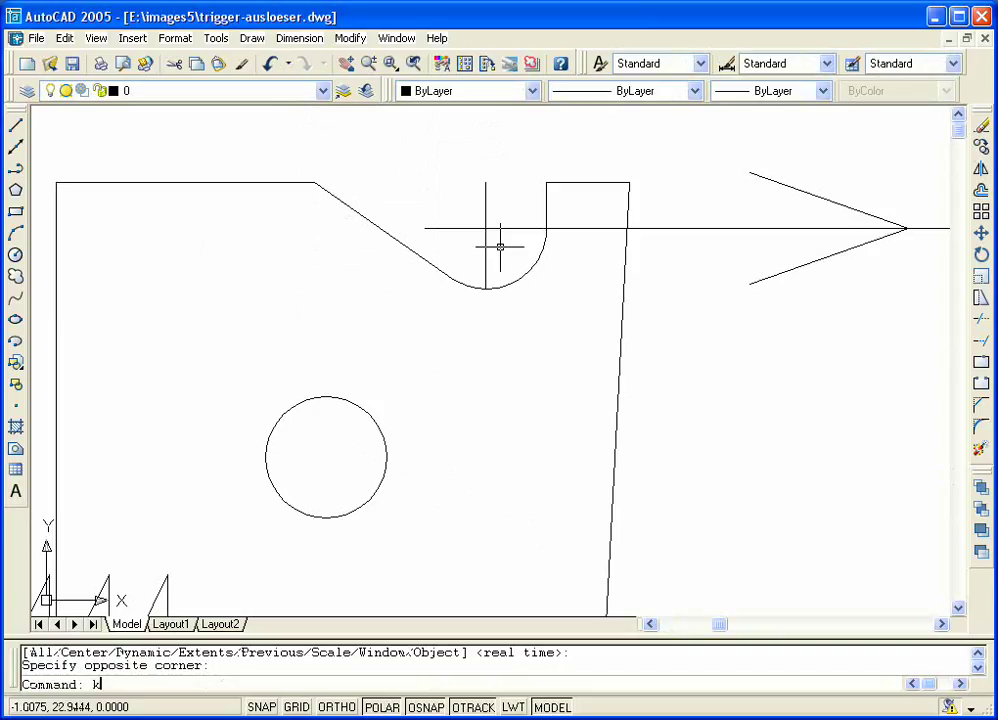
{"action": "key", "text": "Return"}
{"action": "type", "text": "c"}
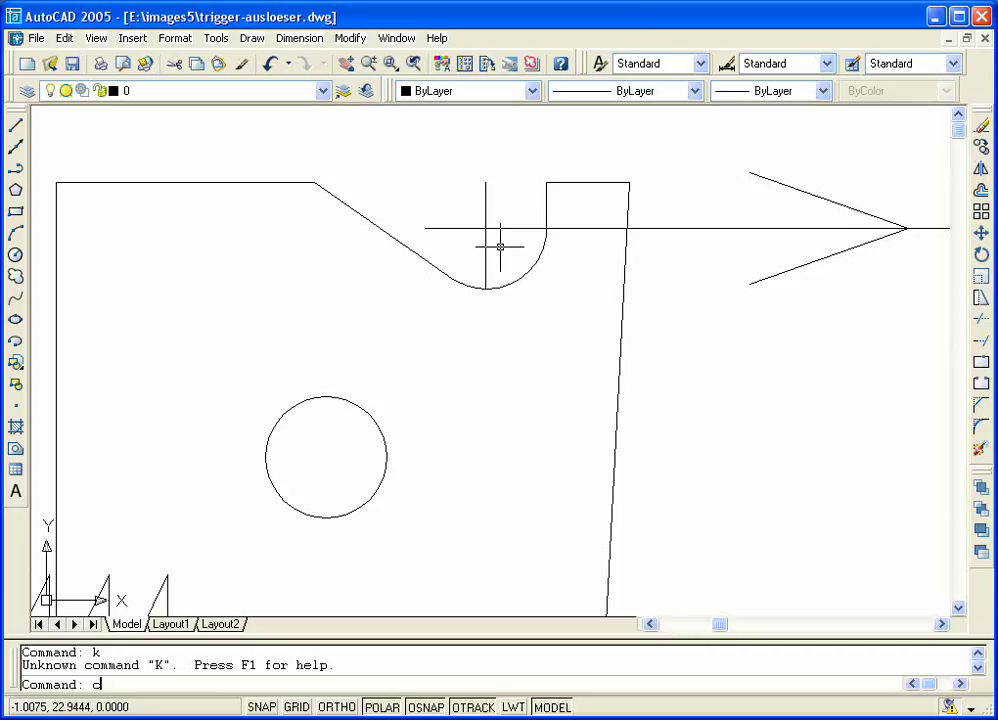
{"action": "key", "text": "BackSpace"}
{"action": "type", "text": "k"}
{"action": "key", "text": "BackSpace"}
{"action": "type", "text": "c"}
{"action": "key", "text": "Return"}
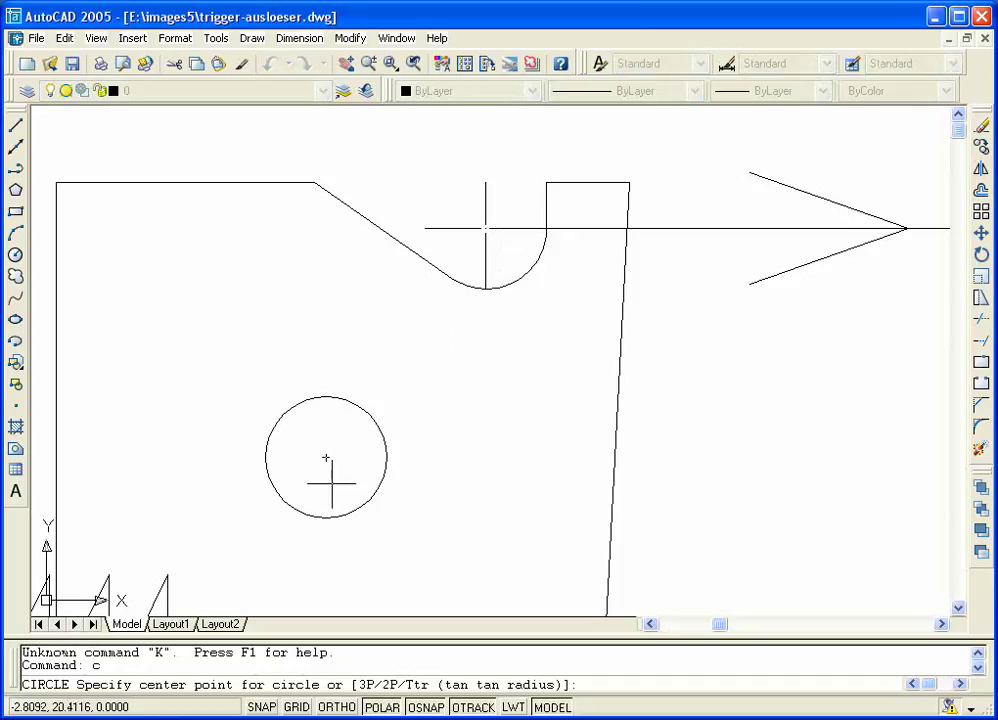
{"action": "left_click", "coordinate": [327, 457]}
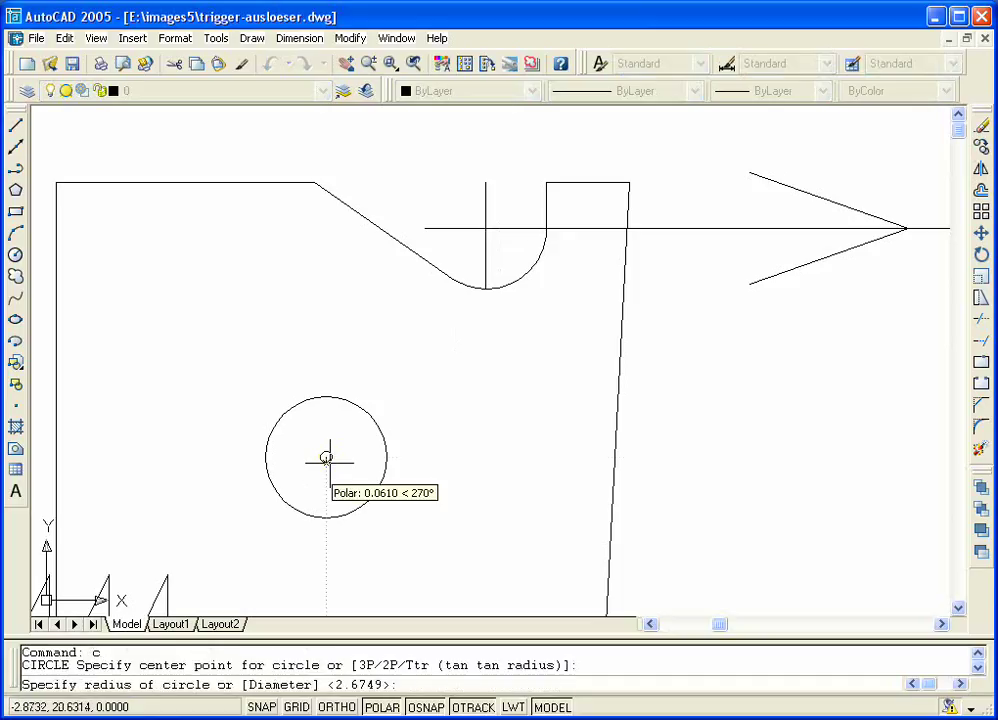
{"action": "left_click", "coordinate": [546, 182]}
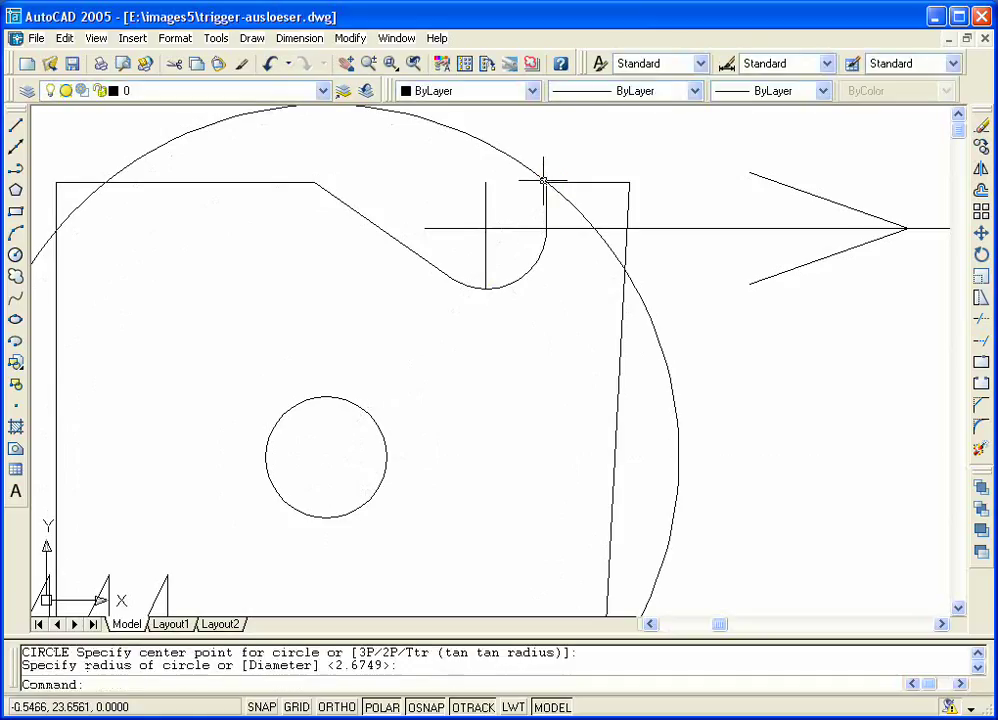
Copy the trigger with its spring zigzag, circles, slot, arrowhead and lower horizontal line to its right, using that line's left end as base point.
{"action": "type", "text": "z"}
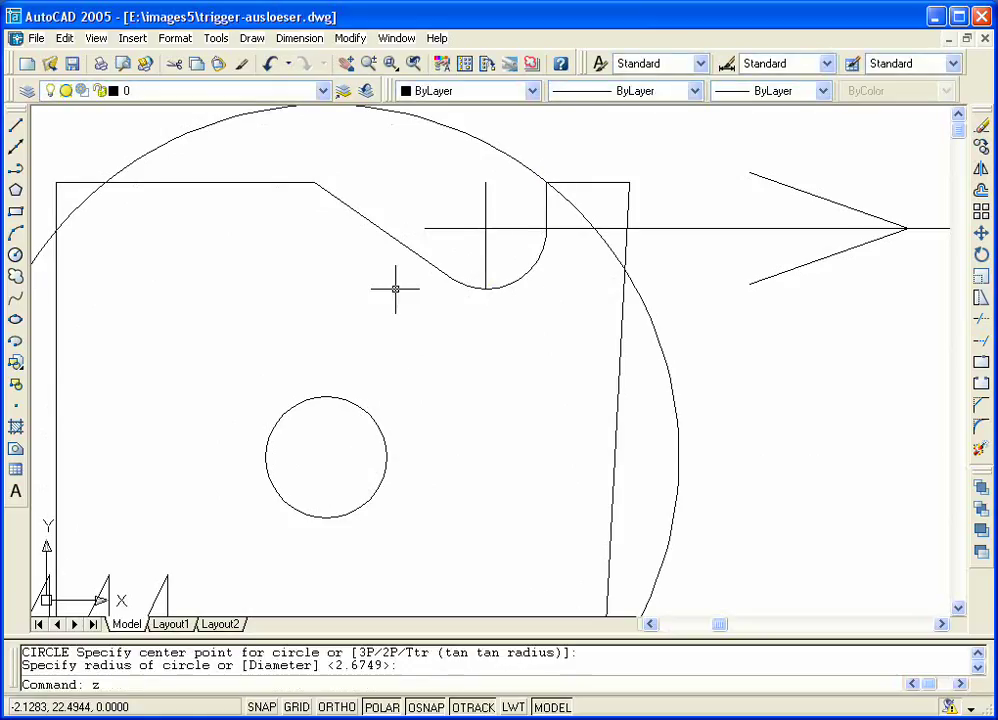
{"action": "key", "text": "Return"}
{"action": "type", "text": "d"}
{"action": "key", "text": "Return"}
{"action": "left_click", "coordinate": [188, 300]}
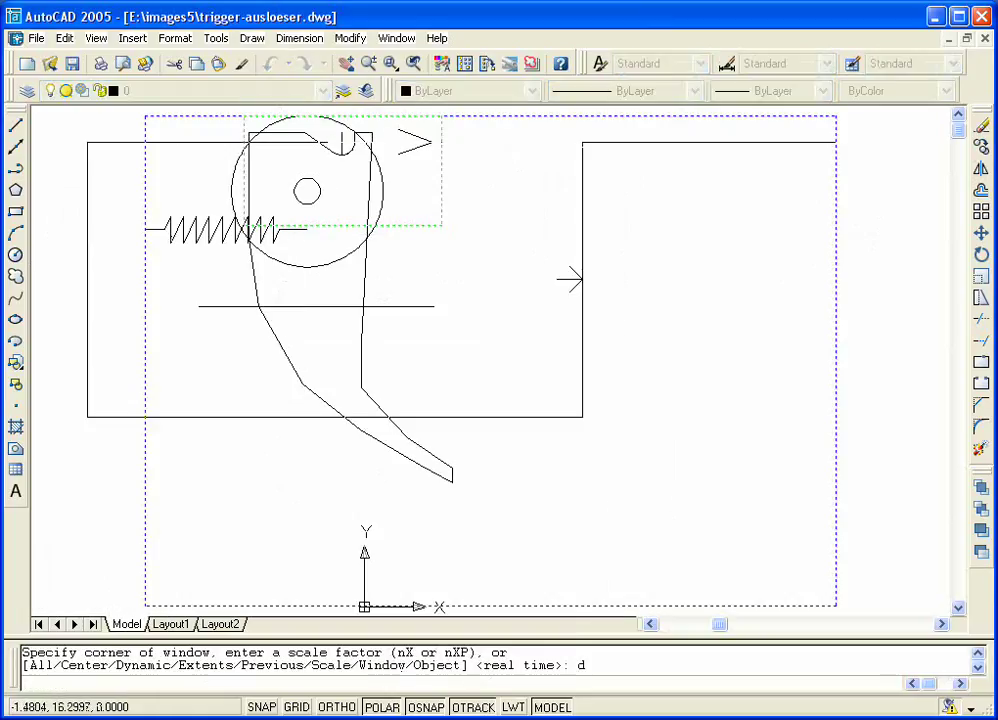
{"action": "left_click", "coordinate": [858, 320]}
{"action": "key", "text": "Return"}
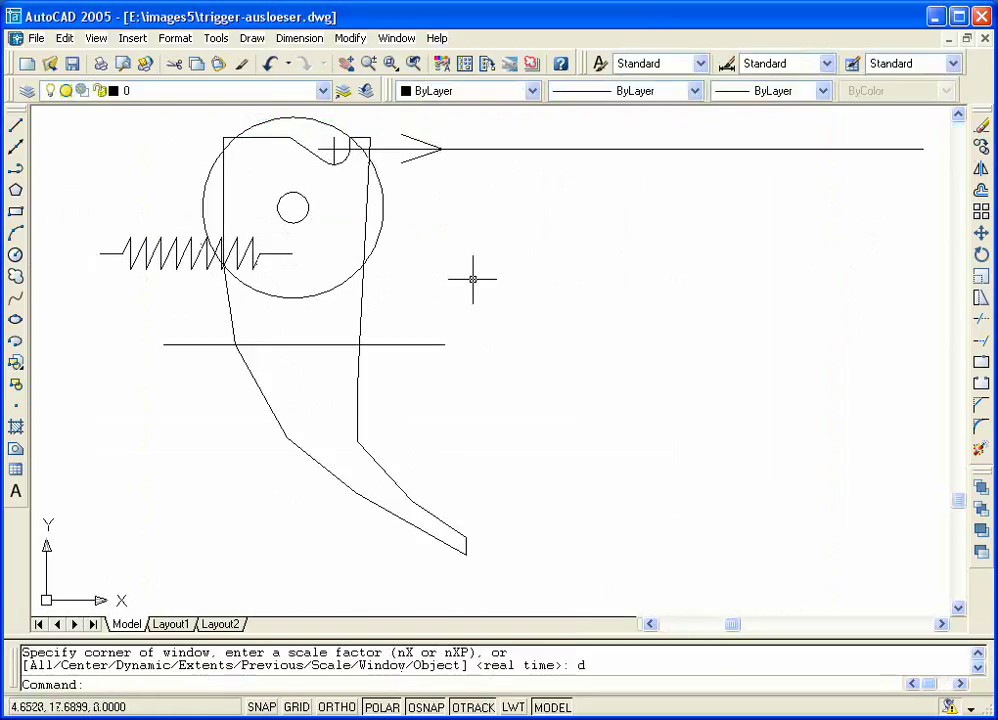
{"action": "type", "text": "ko"}
{"action": "key", "text": "Return"}
{"action": "type", "text": "co"}
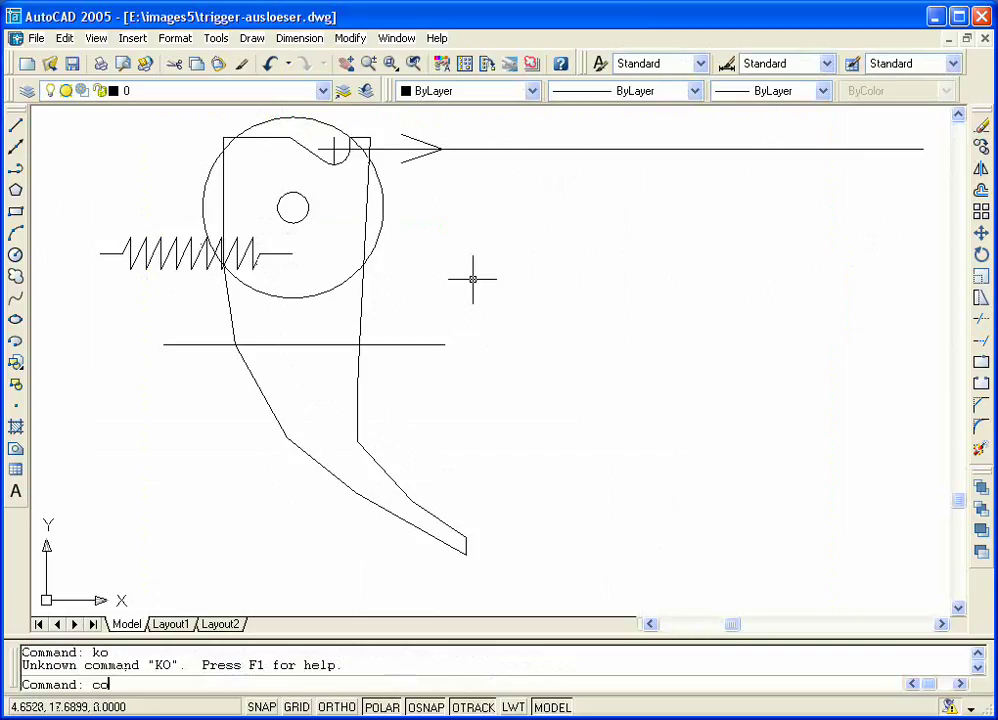
{"action": "key", "text": "Return"}
{"action": "left_click", "coordinate": [458, 466]}
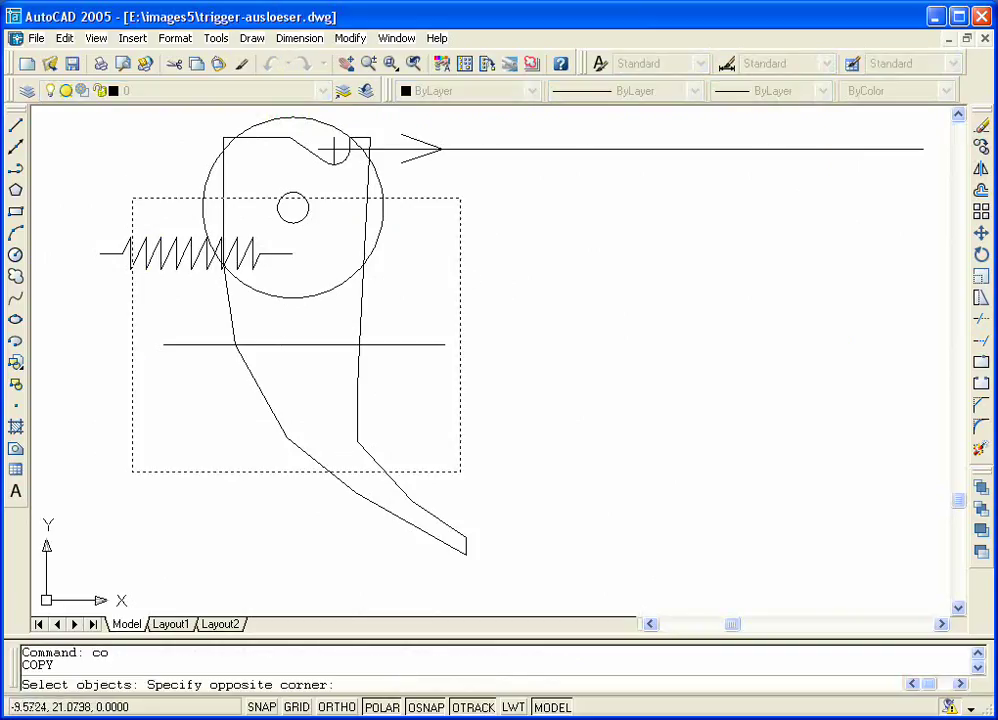
{"action": "left_click", "coordinate": [124, 194]}
{"action": "left_click", "coordinate": [186, 112]}
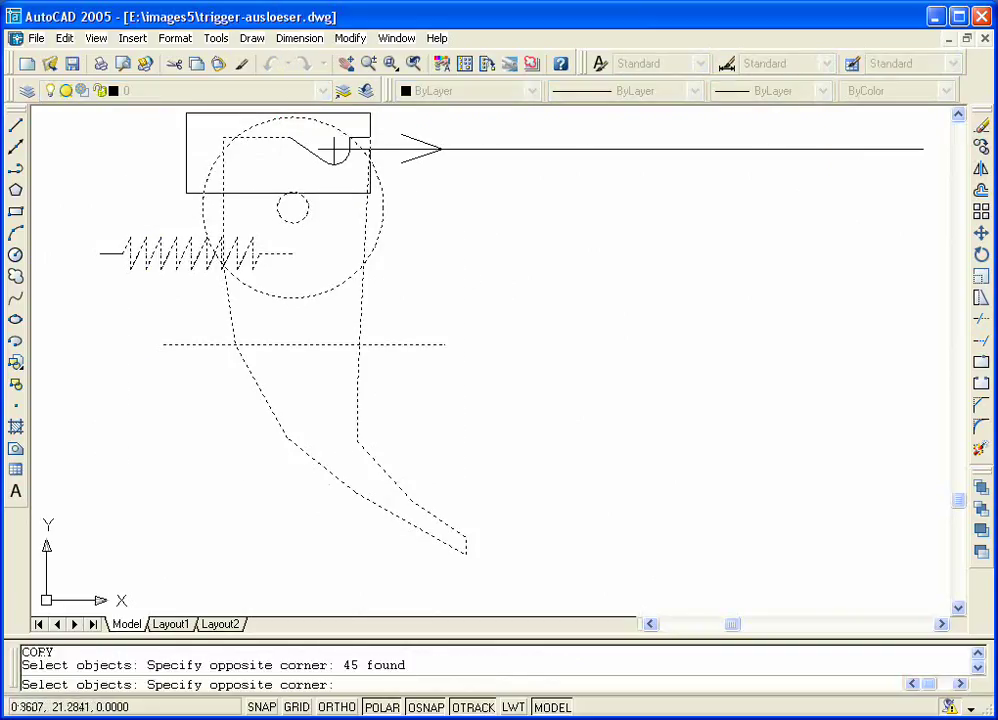
{"action": "left_click", "coordinate": [377, 193]}
{"action": "left_click", "coordinate": [393, 124]}
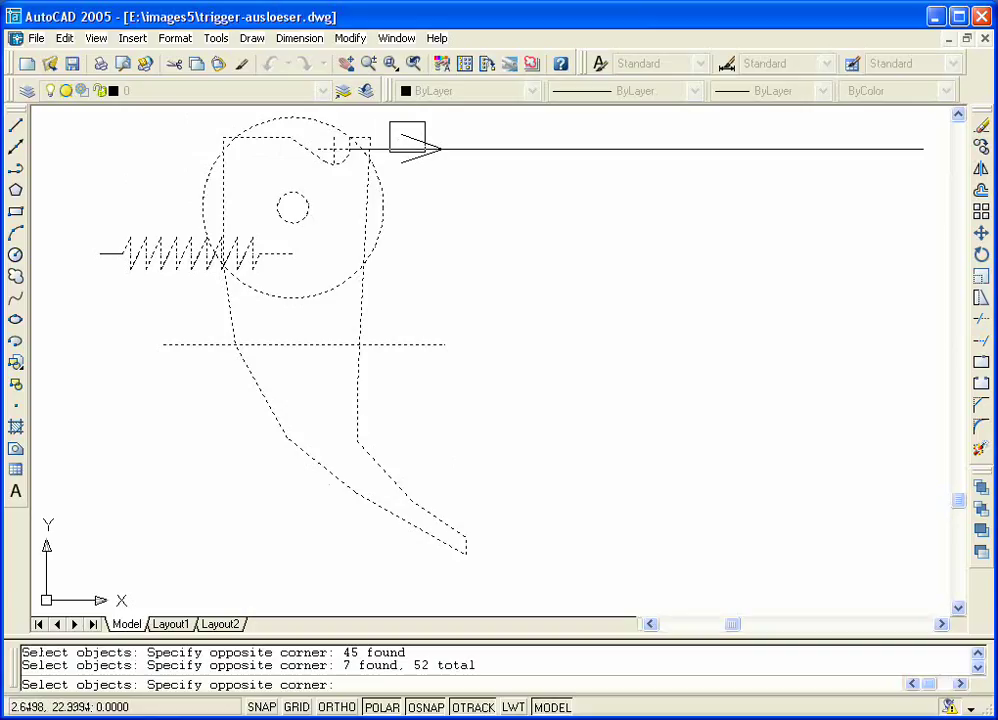
{"action": "left_click", "coordinate": [460, 179]}
{"action": "key", "text": "Return"}
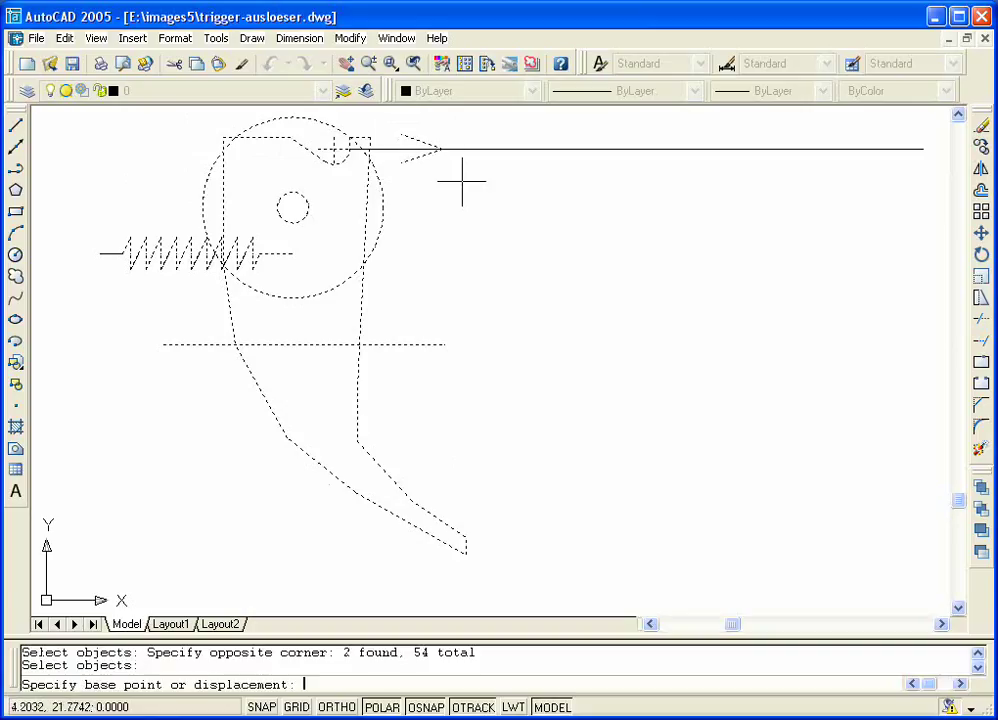
{"action": "left_click", "coordinate": [162, 345]}
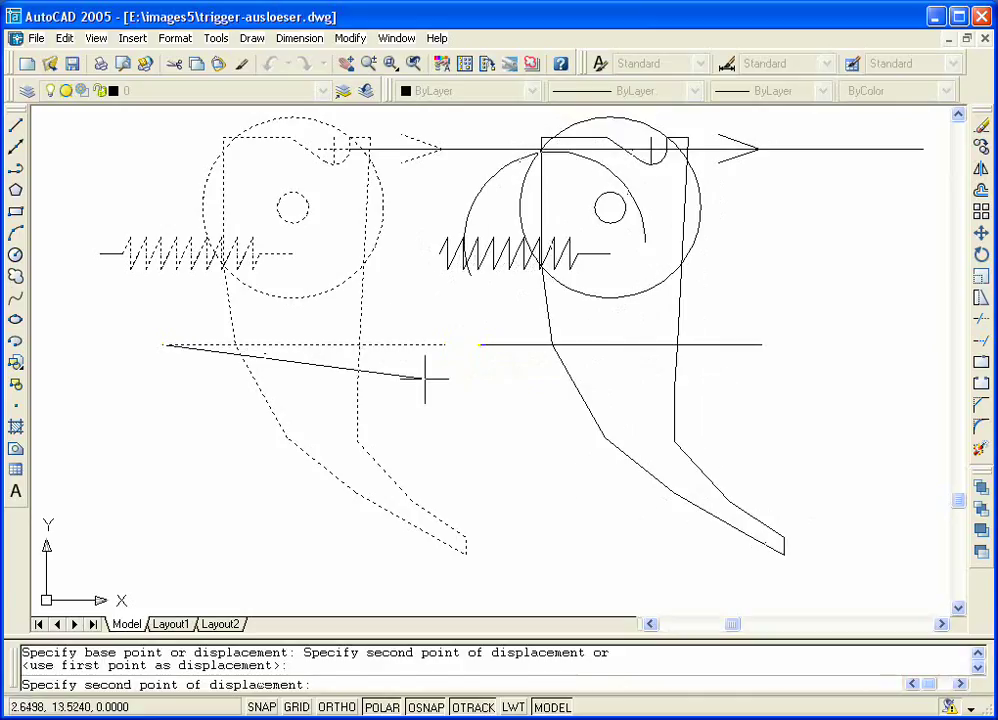
{"action": "key", "text": "Escape"}
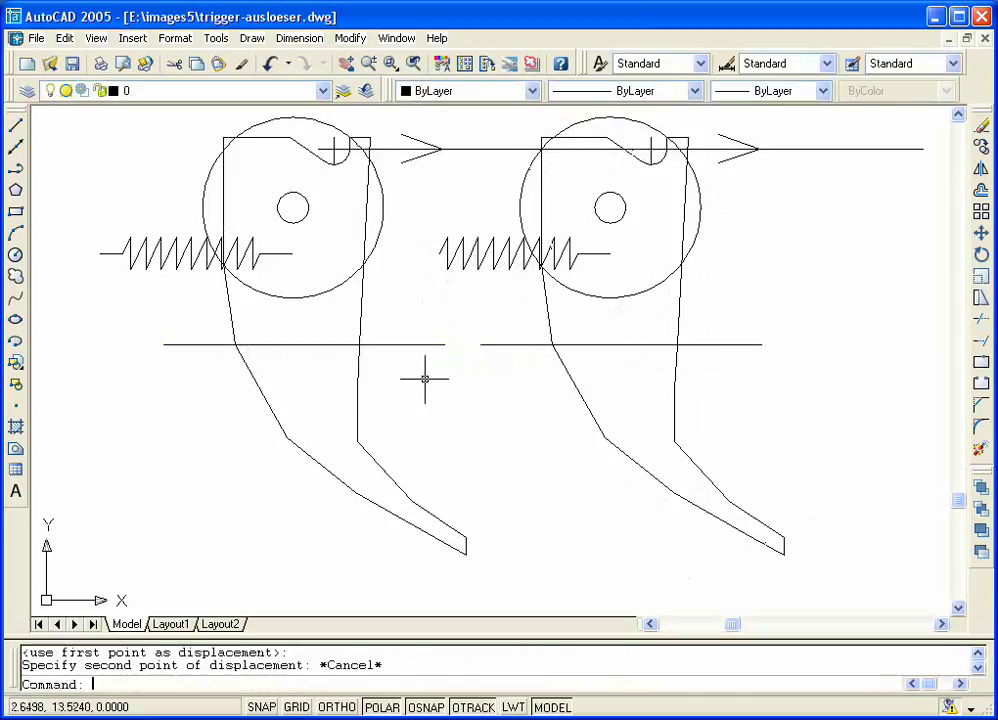
Align the second trigger's outline and slot unscaled, mapping the slot's upper right end to the circle's intersection with the arrow line and the pivot center to itself.
{"action": "type", "text": "align"}
{"action": "key", "text": "Return"}
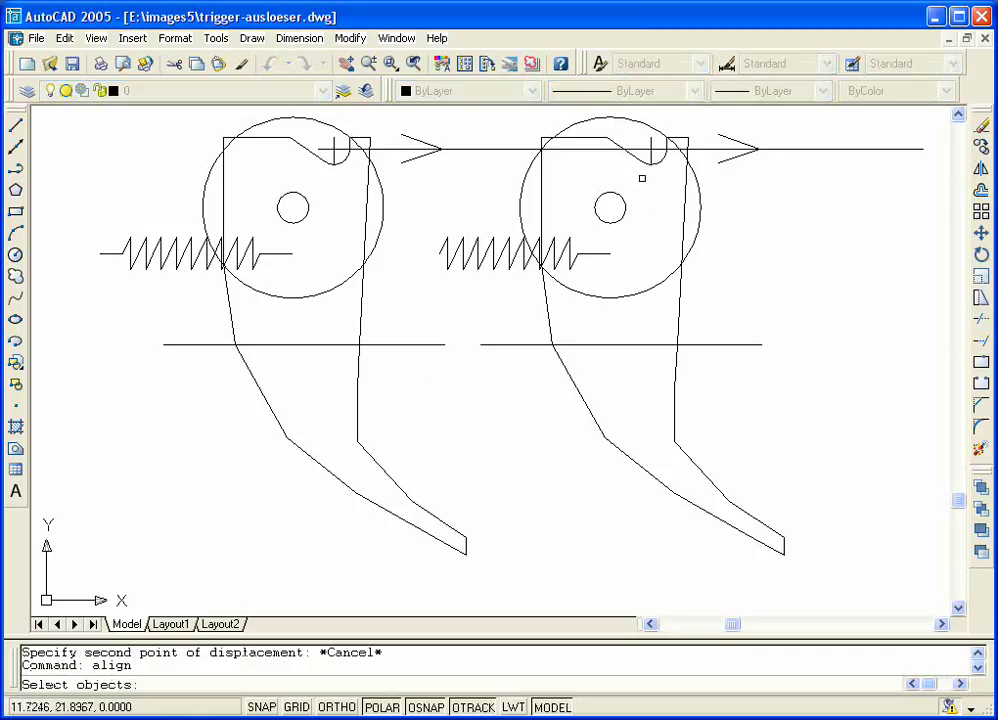
{"action": "left_click", "coordinate": [698, 335]}
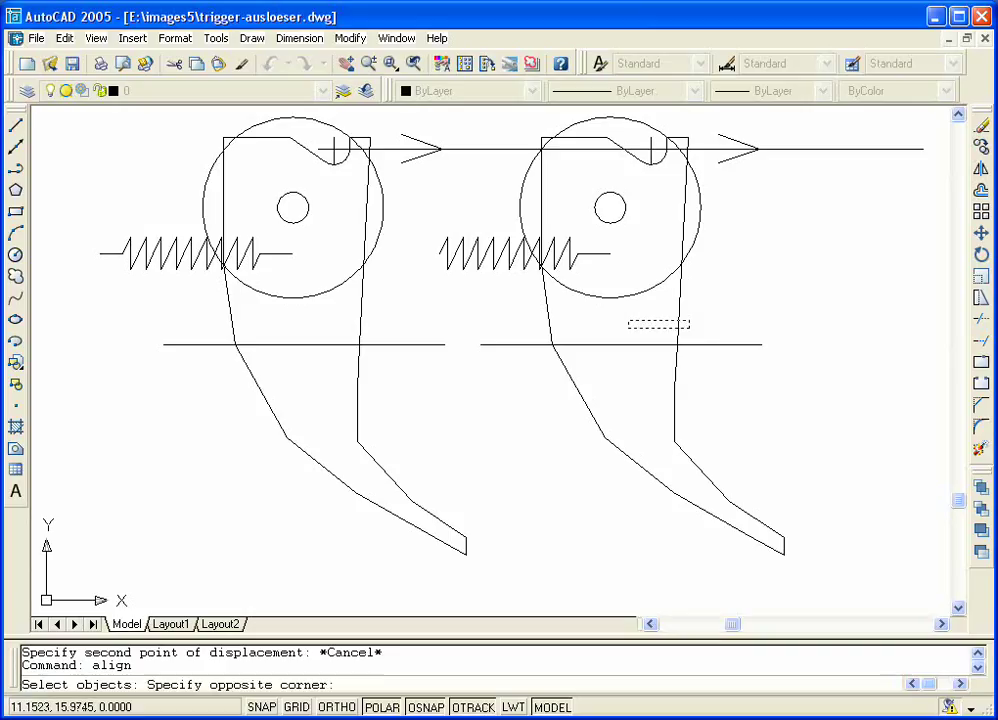
{"action": "left_click", "coordinate": [537, 311]}
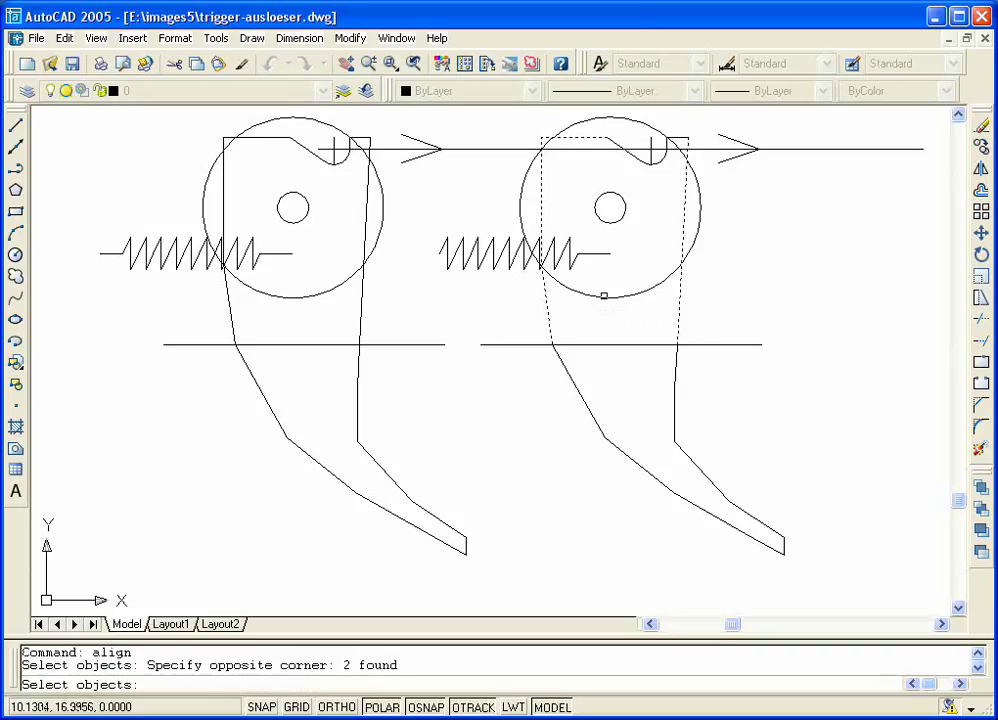
{"action": "left_click", "coordinate": [758, 448]}
{"action": "left_click", "coordinate": [522, 415]}
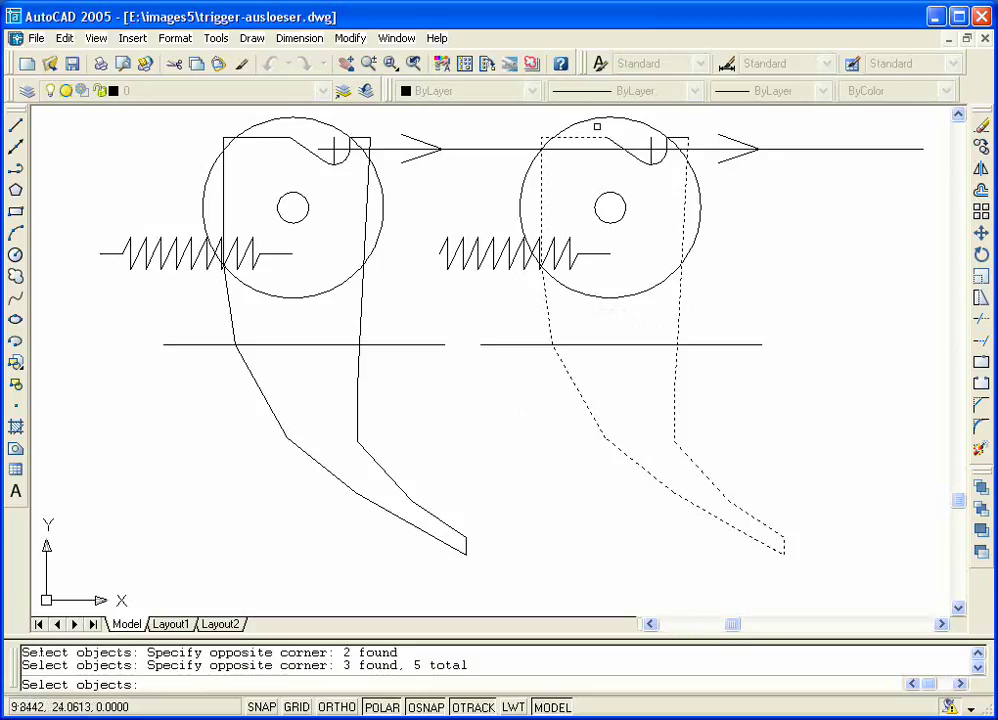
{"action": "left_click", "coordinate": [598, 127]}
{"action": "left_click", "coordinate": [687, 180]}
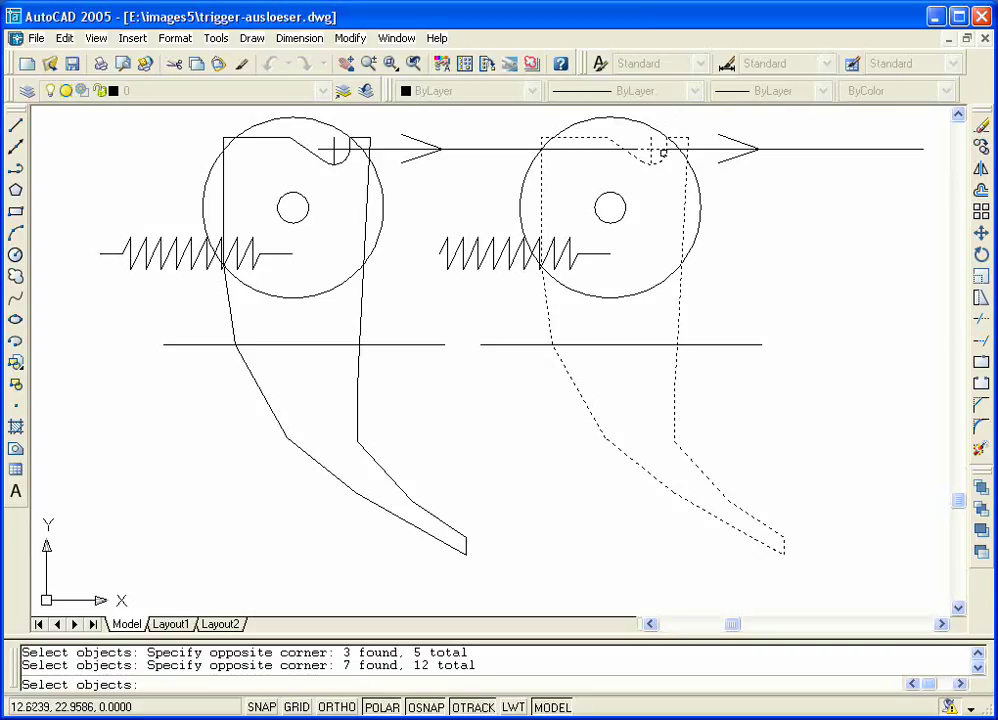
{"action": "key", "text": "Return"}
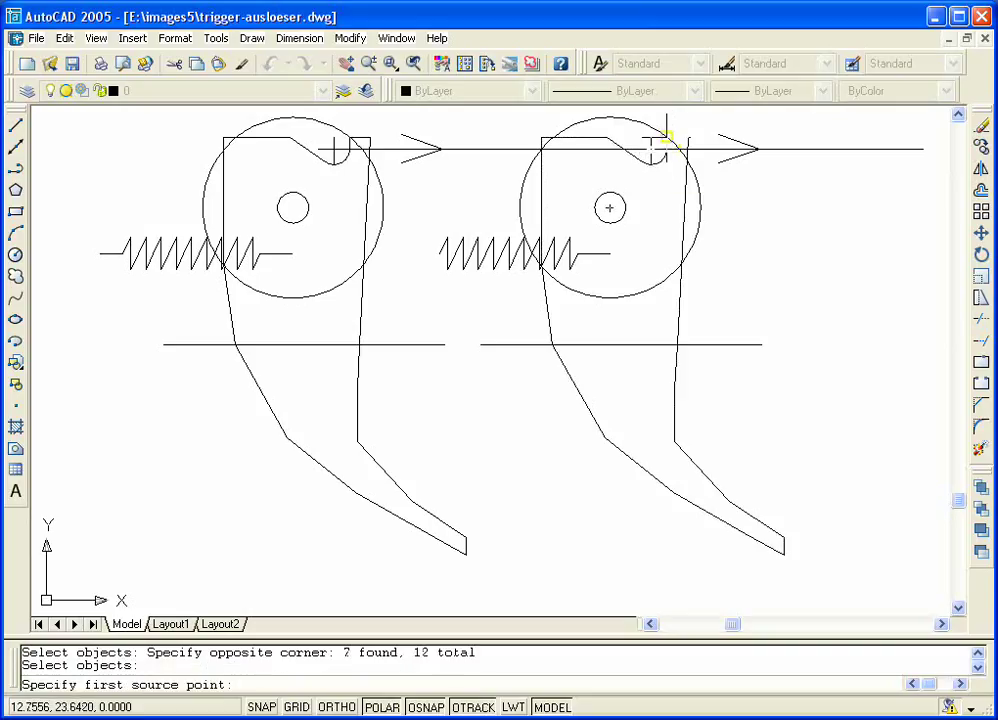
{"action": "left_click", "coordinate": [666, 139]}
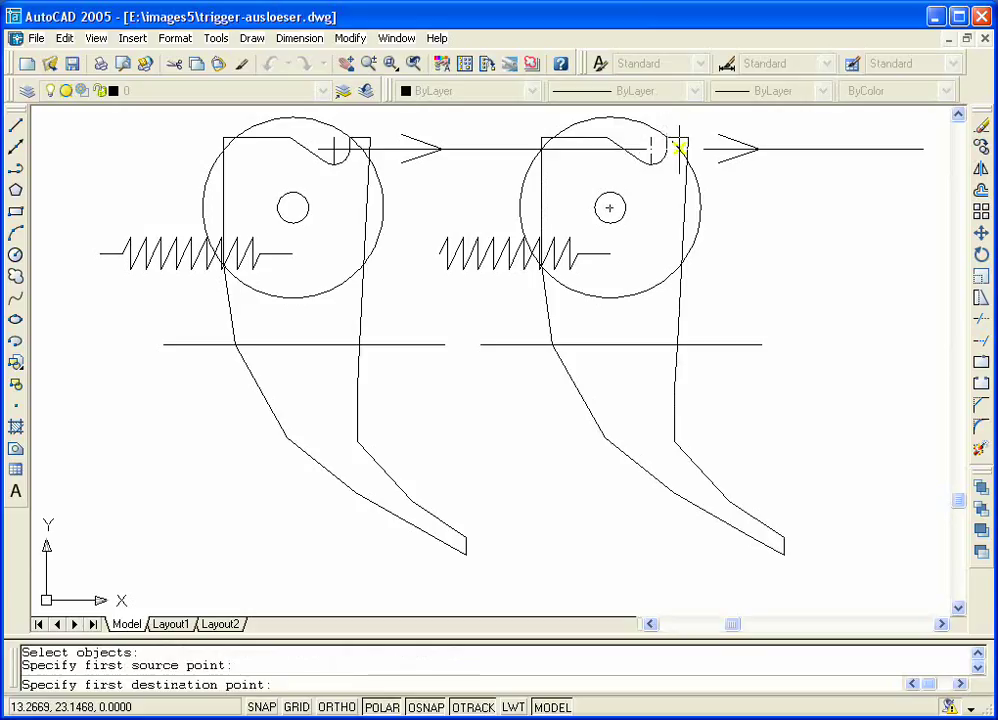
{"action": "left_click", "coordinate": [679, 149]}
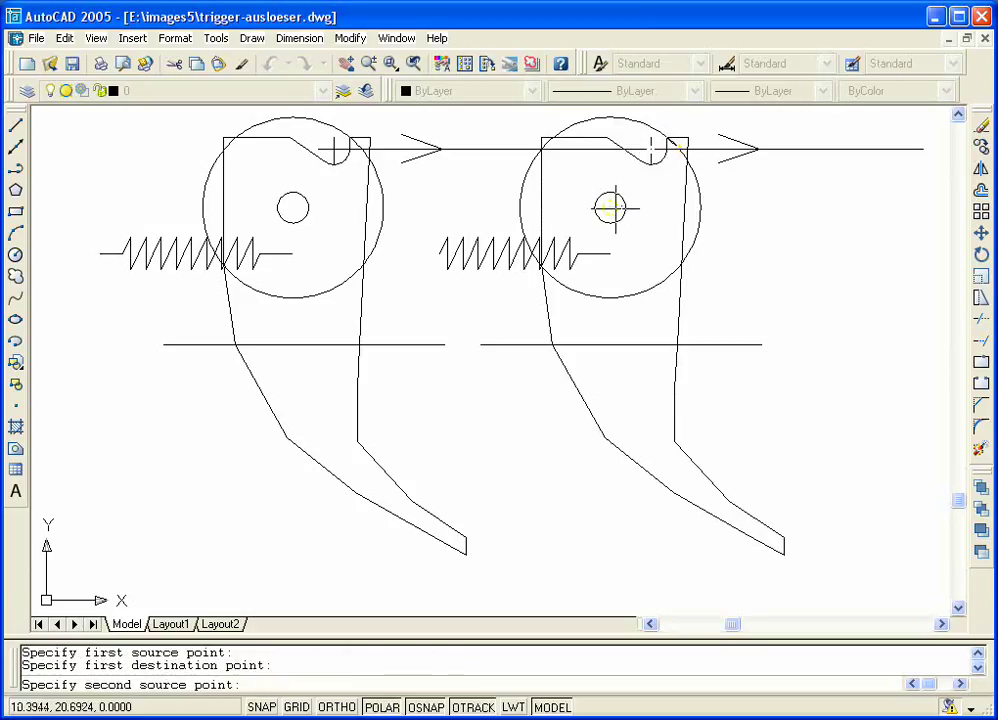
{"action": "left_click", "coordinate": [610, 208]}
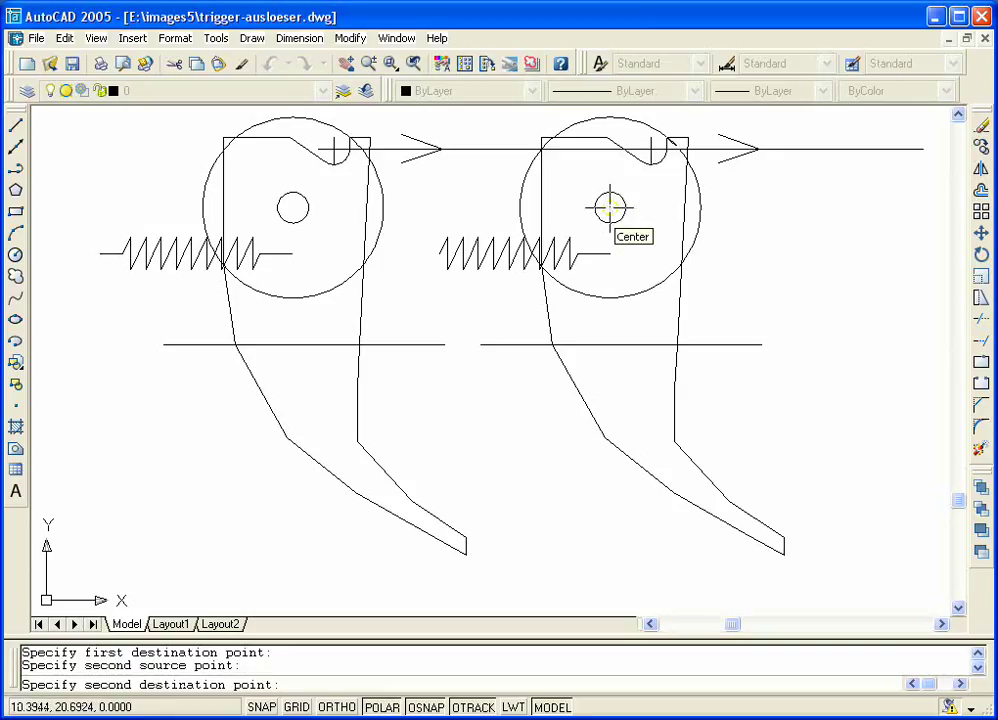
{"action": "left_click", "coordinate": [610, 208]}
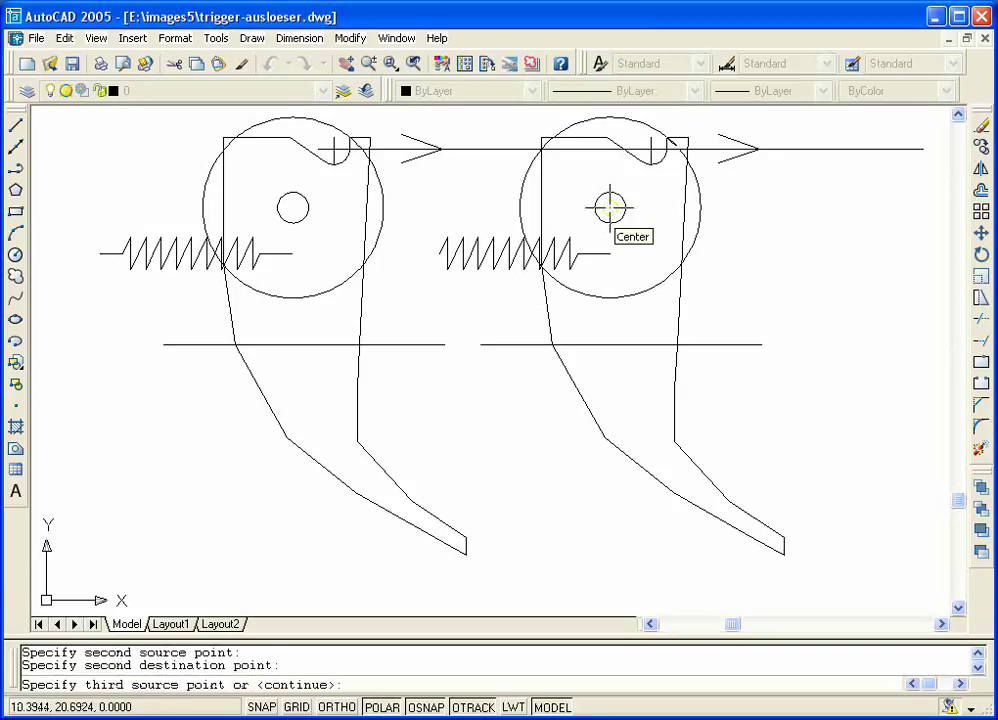
{"action": "key", "text": "Return"}
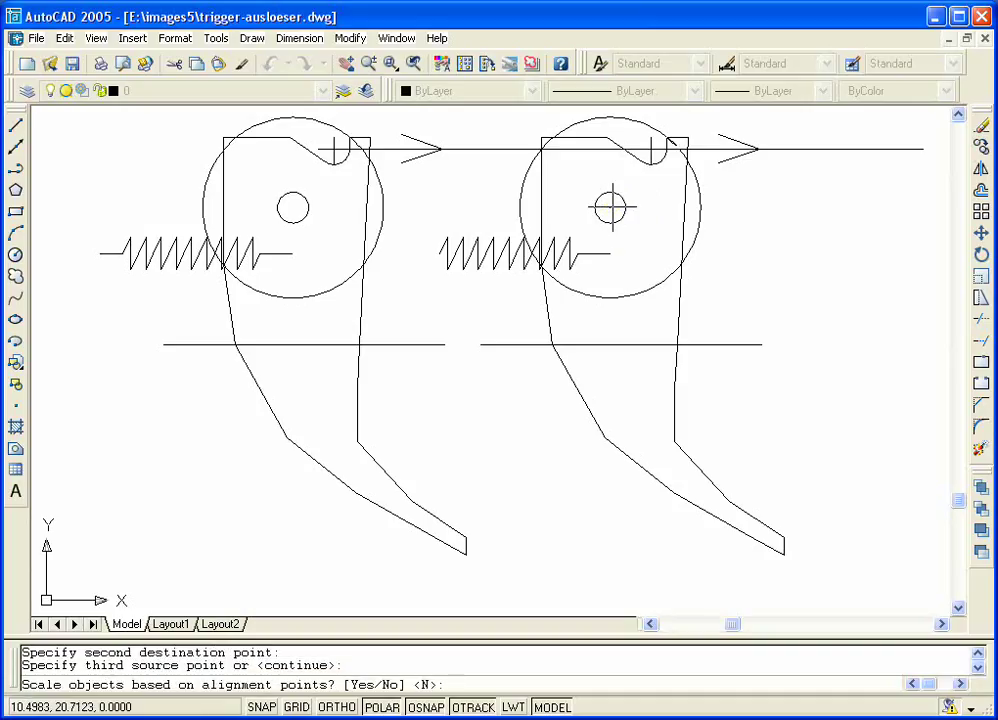
{"action": "key", "text": "Return"}
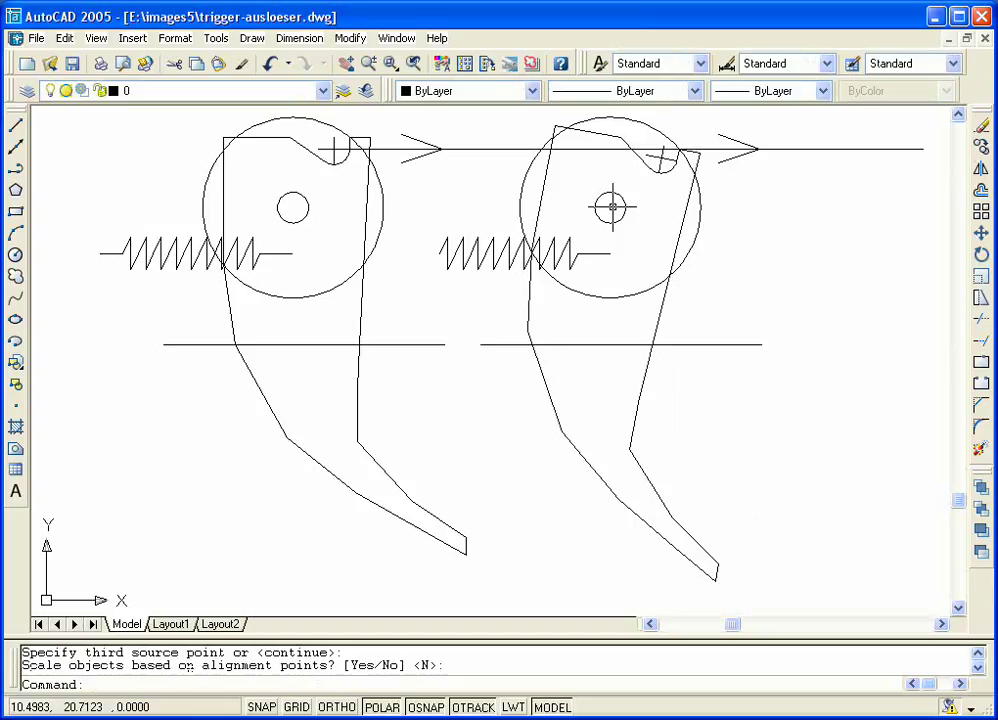